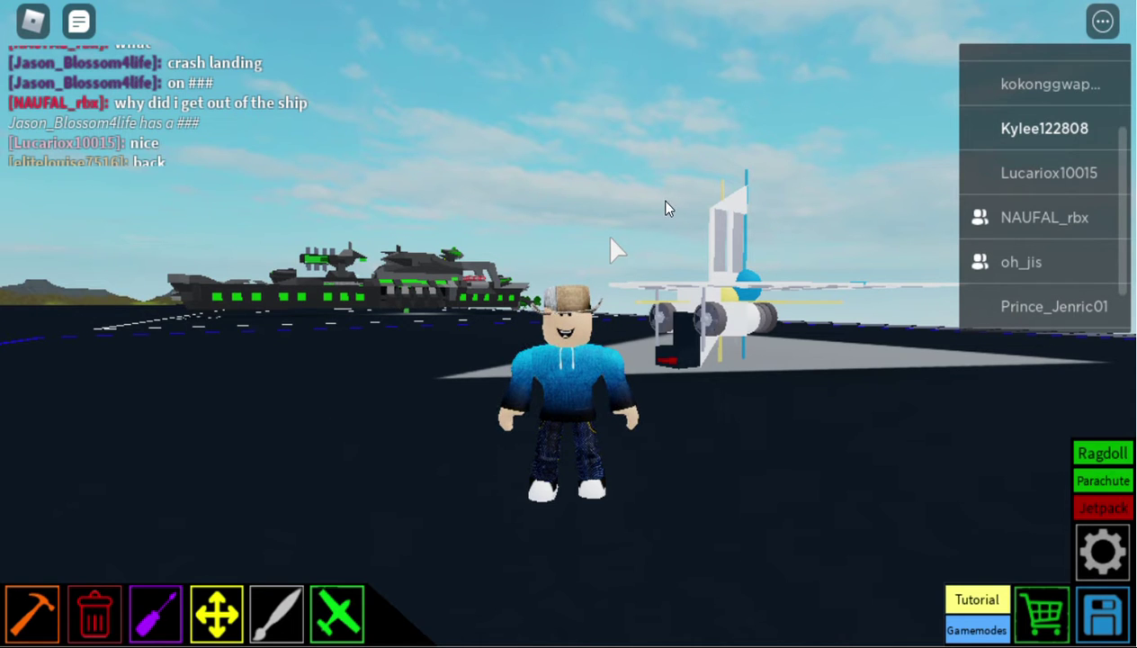
# Launch the white delta-wing glider, throttle up to take off, and bank it right.
pyautogui.moveTo(572, 245); pyautogui.dragTo(597, 309)
pyautogui.click(345, 610)
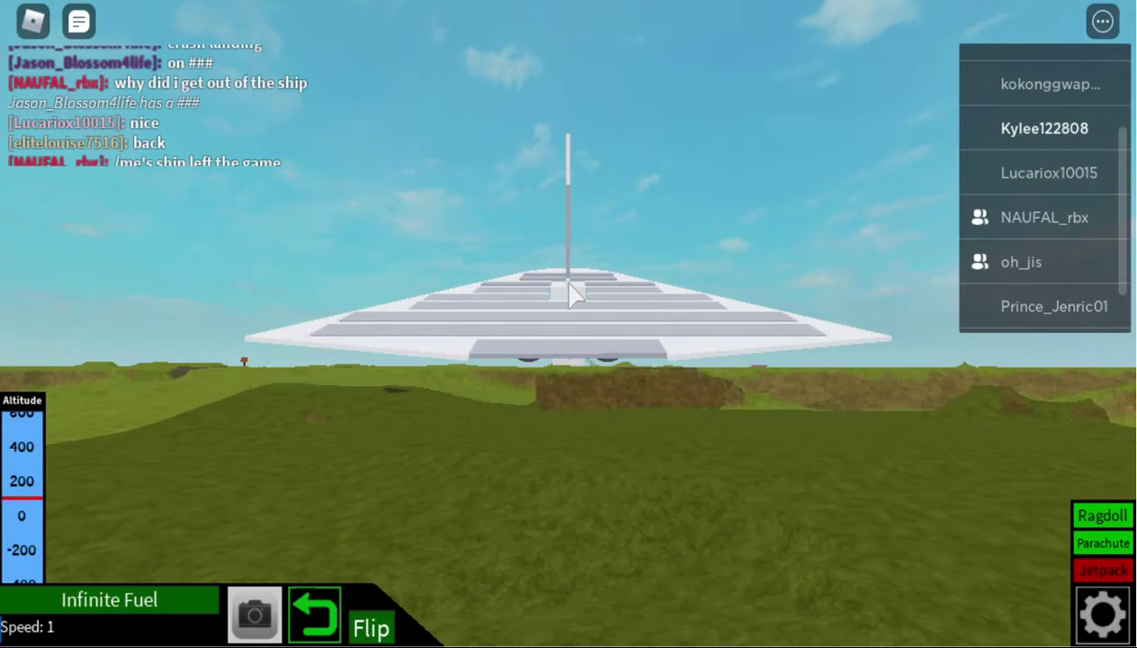
pyautogui.press('w')
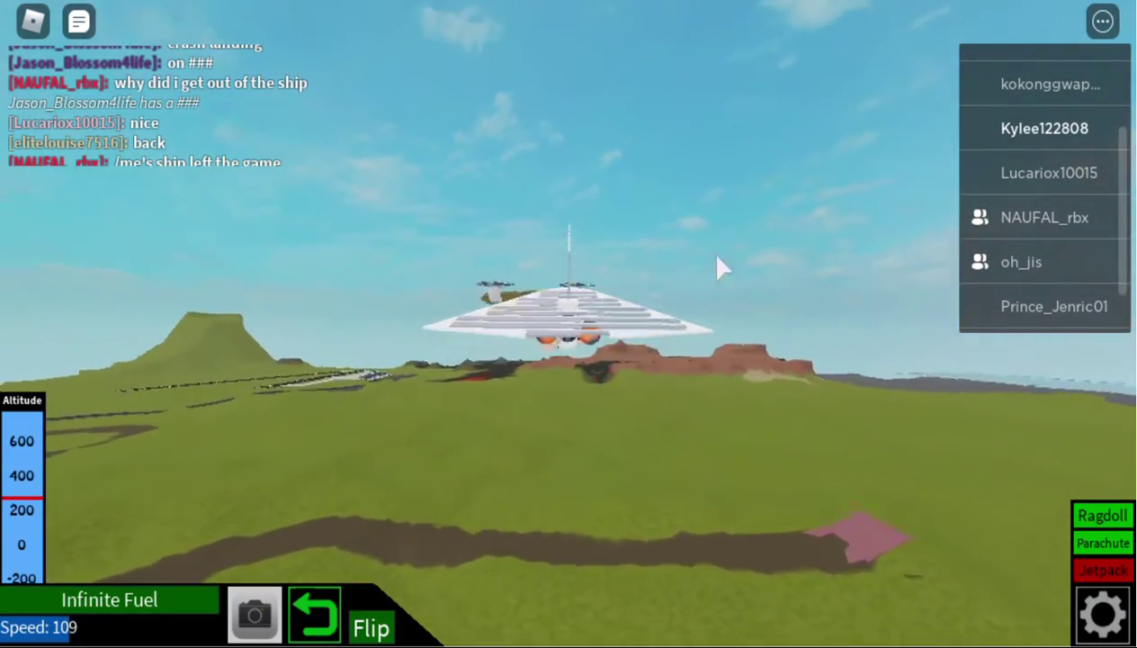
pyautogui.press('d')
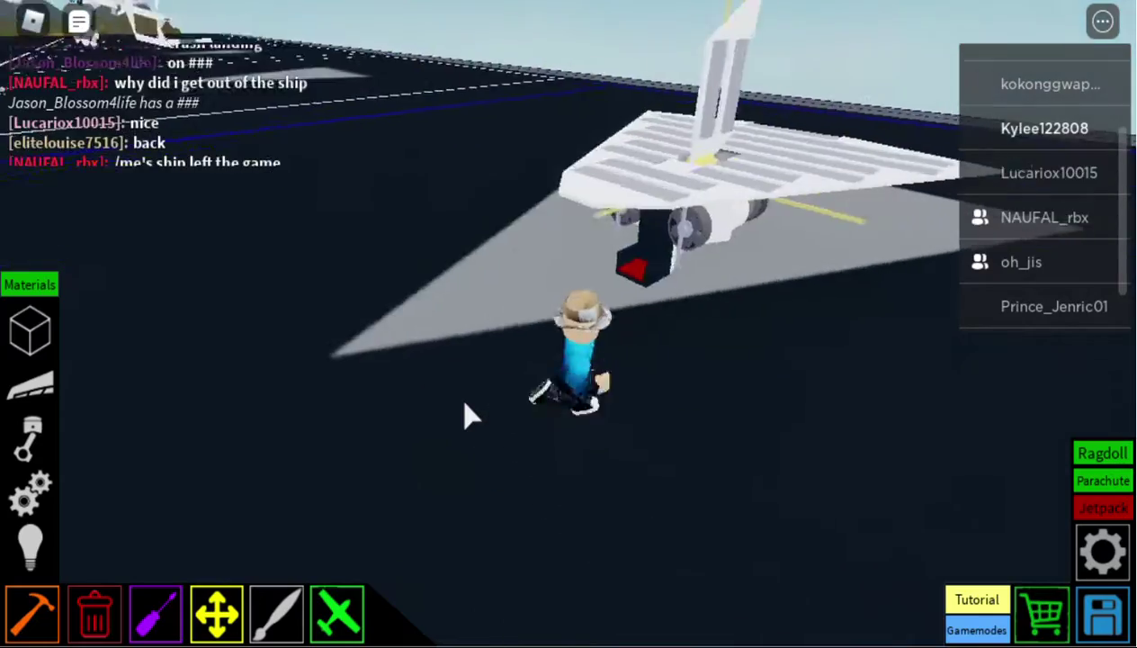
# Place a Main Pilot Seat on the empty build plot.
pyautogui.press('s')
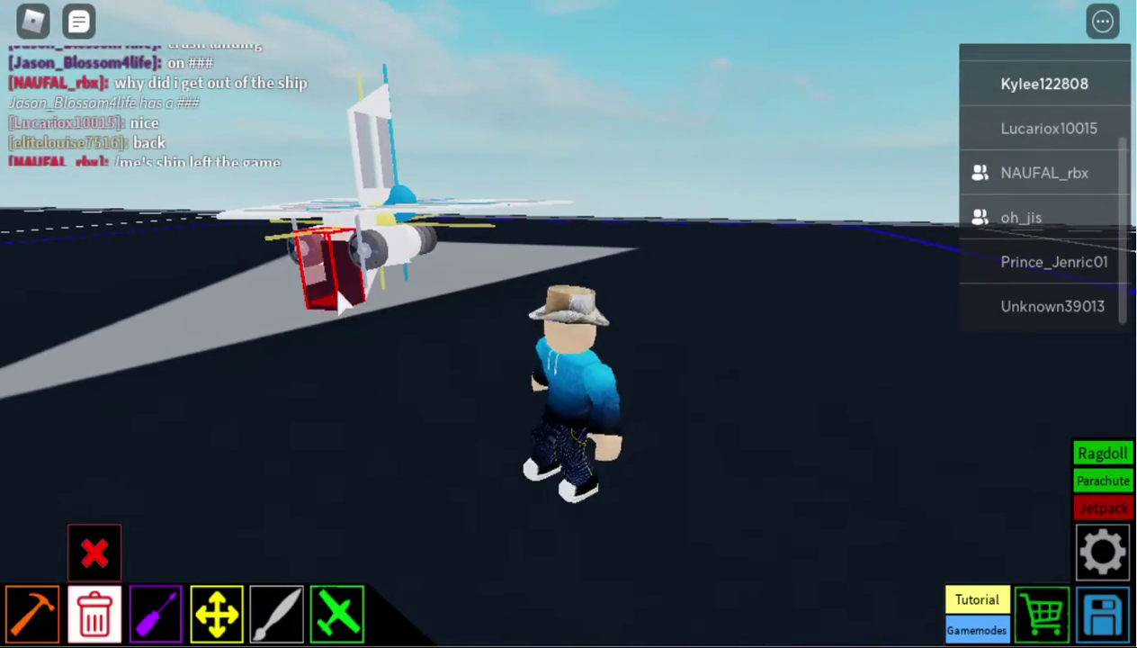
pyautogui.click(33, 613)
pyautogui.click(39, 540)
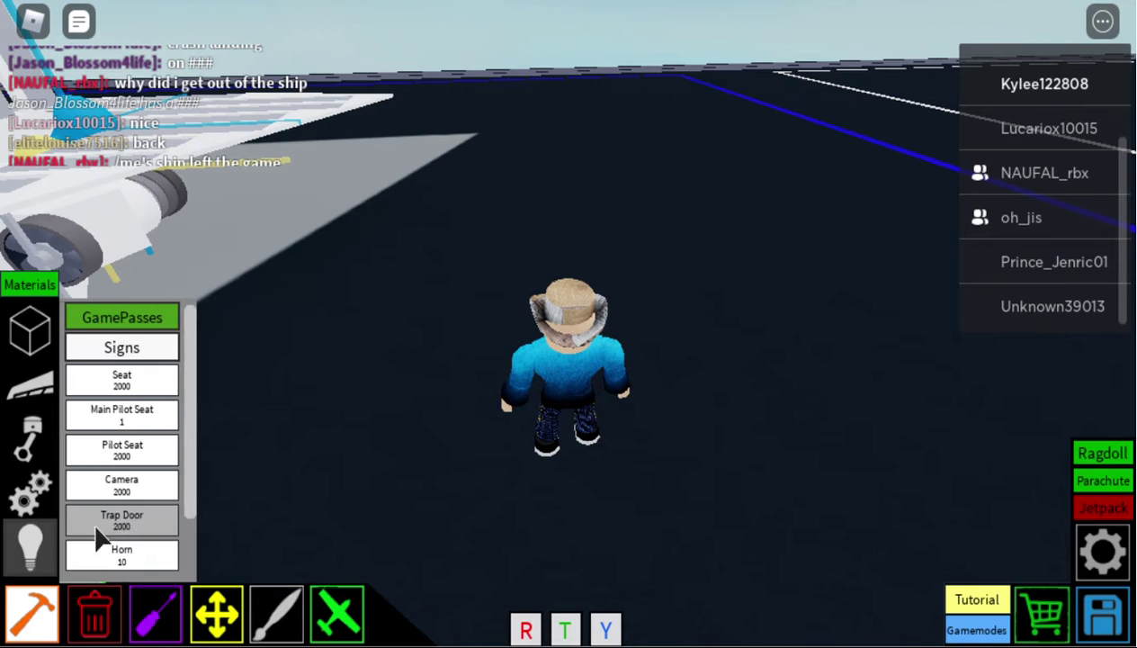
pyautogui.click(135, 416)
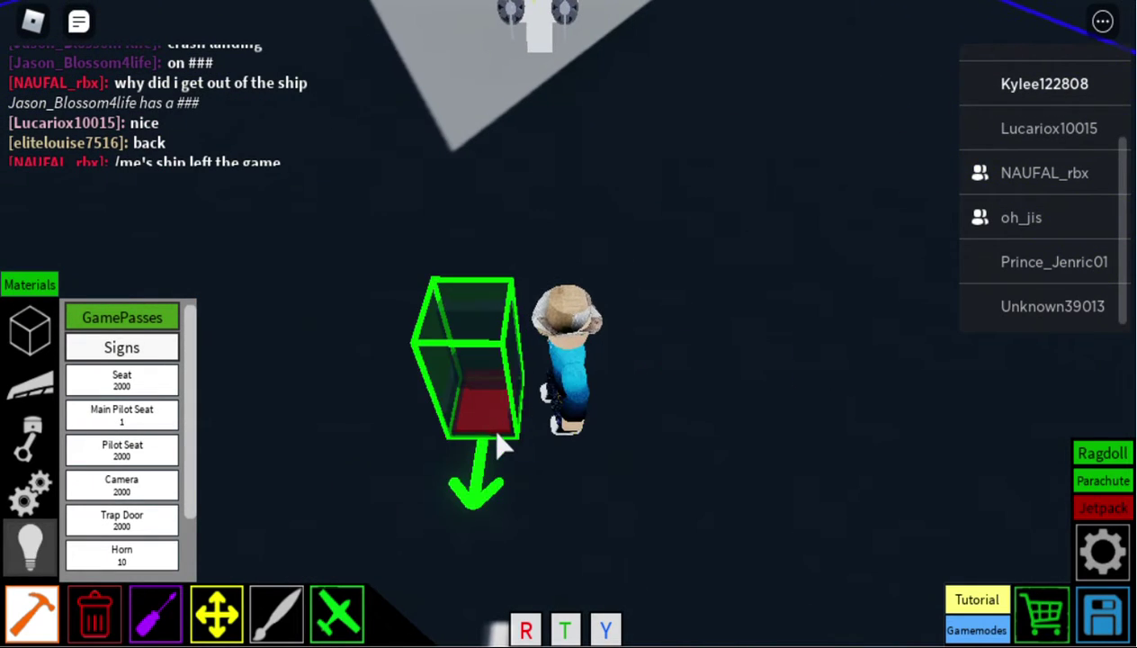
pyautogui.click(508, 457)
# Pick the block and Half Blocks parts to add white pieces beside the seat.
pyautogui.click(29, 331)
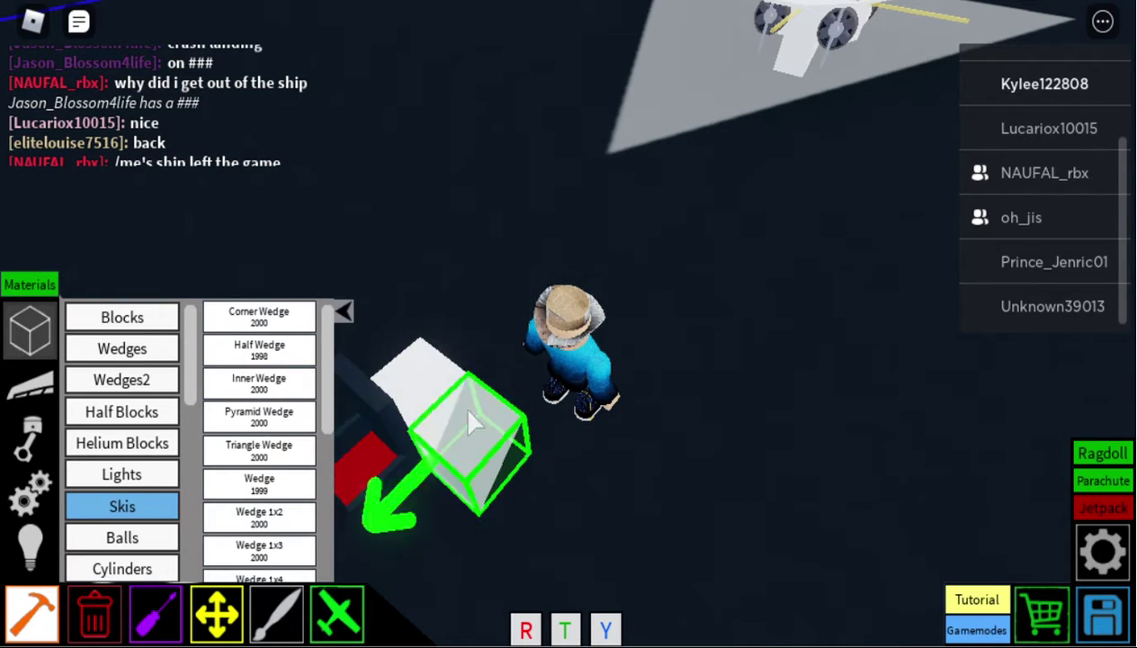
pyautogui.click(122, 316)
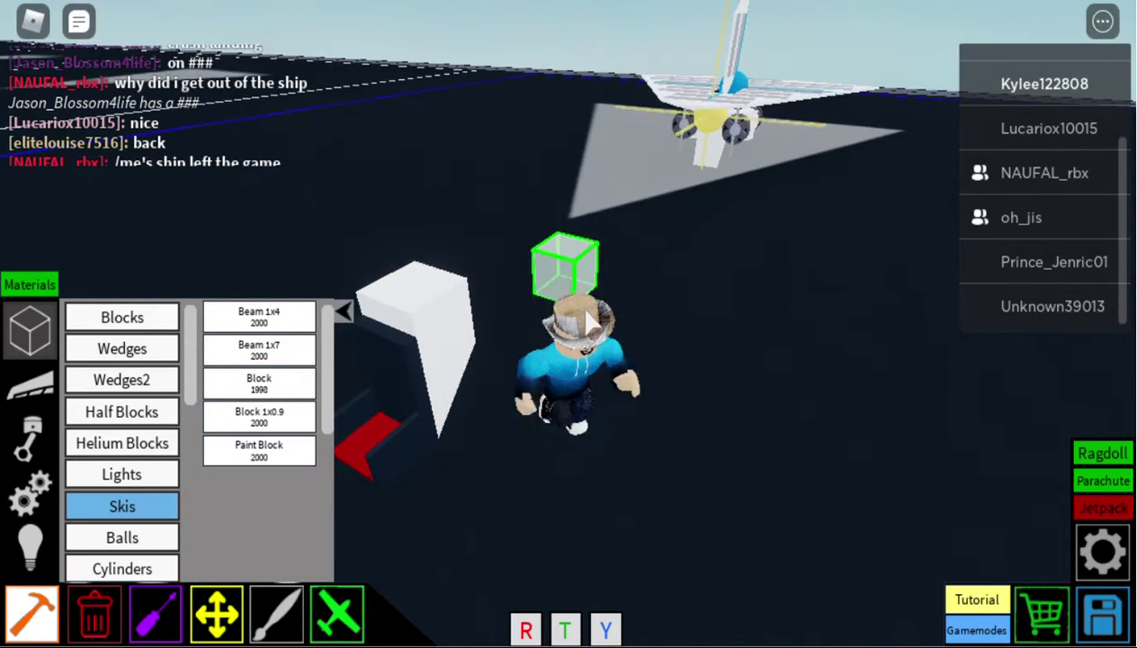
pyautogui.press('w')
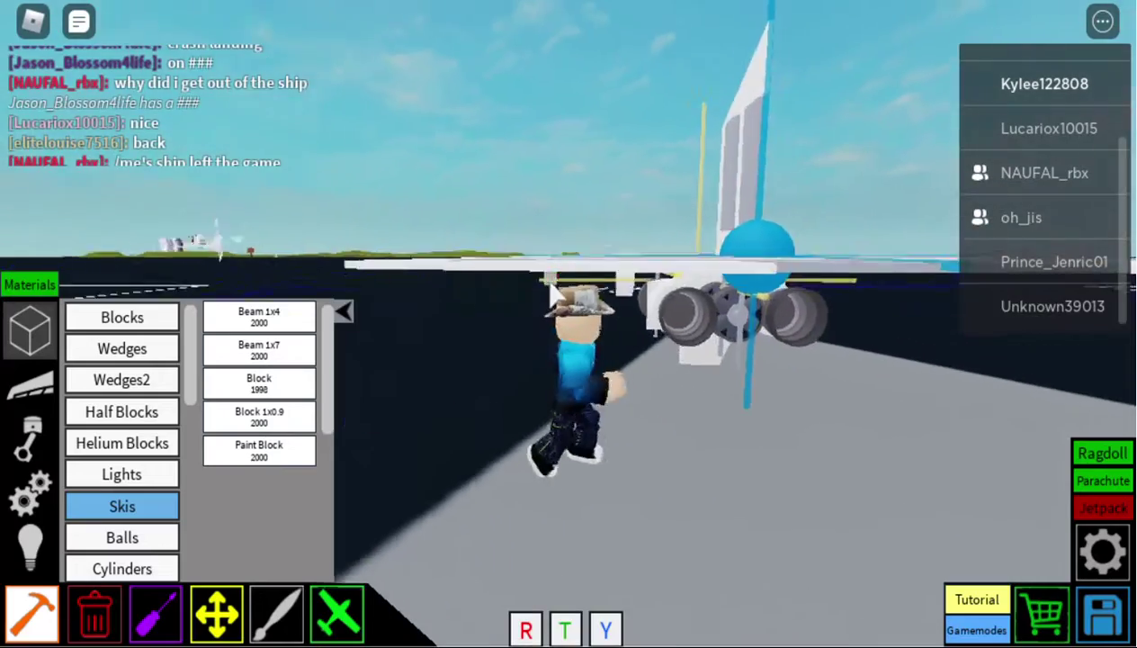
pyautogui.press('a')
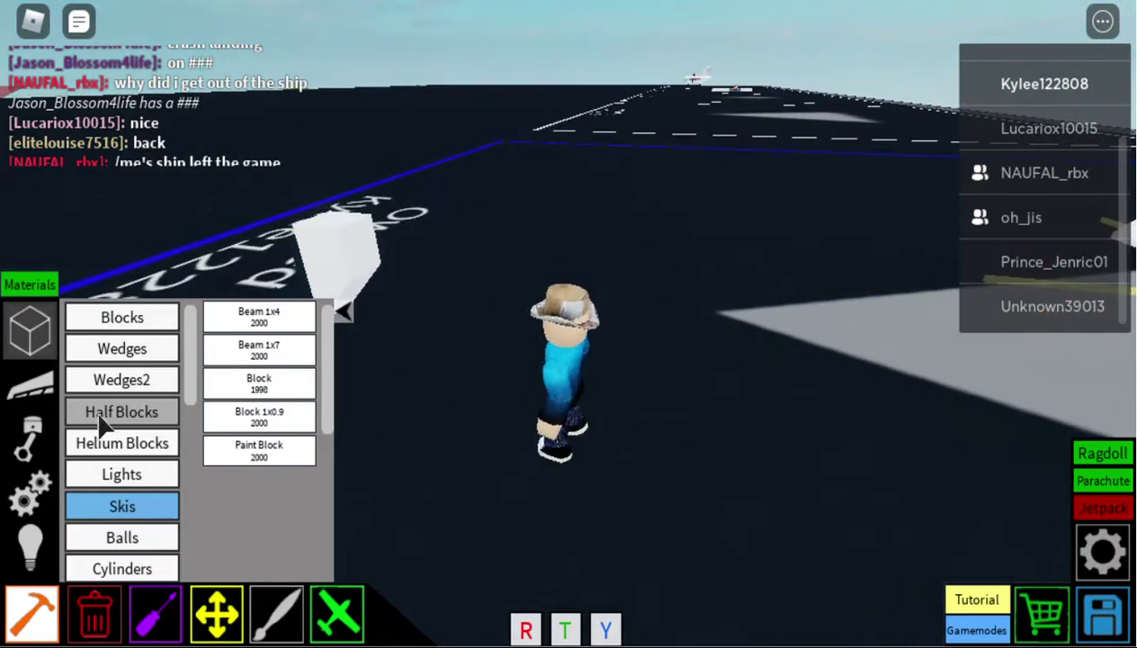
pyautogui.click(99, 418)
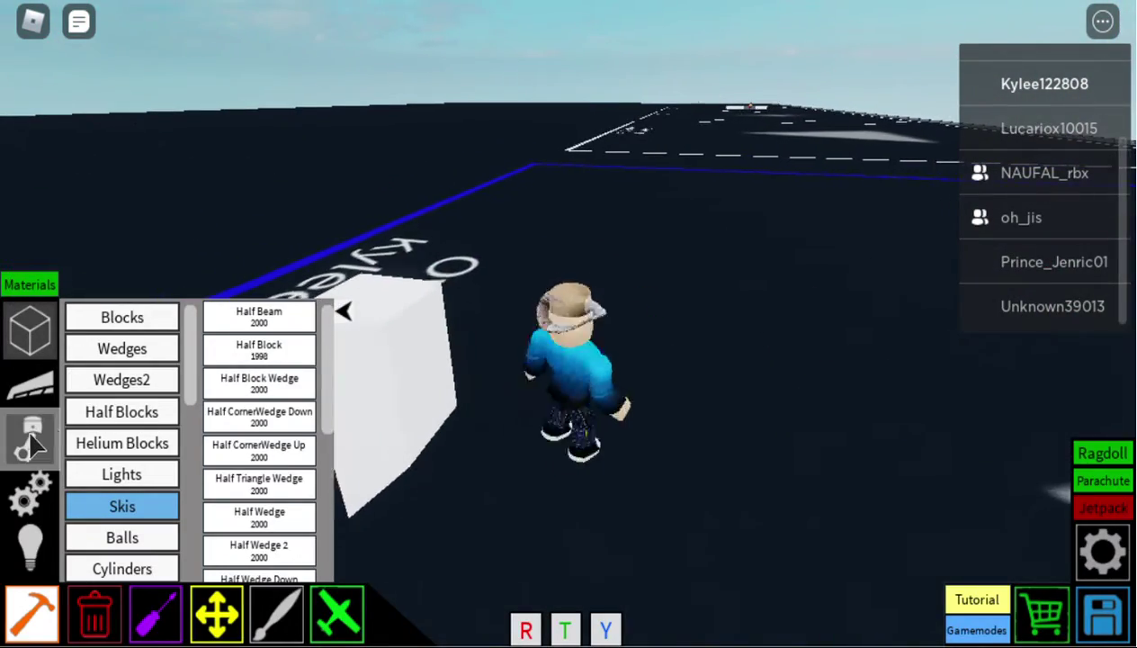
pyautogui.click(29, 437)
# Attach a Small propeller Engine to the side of the white block.
pyautogui.click(98, 437)
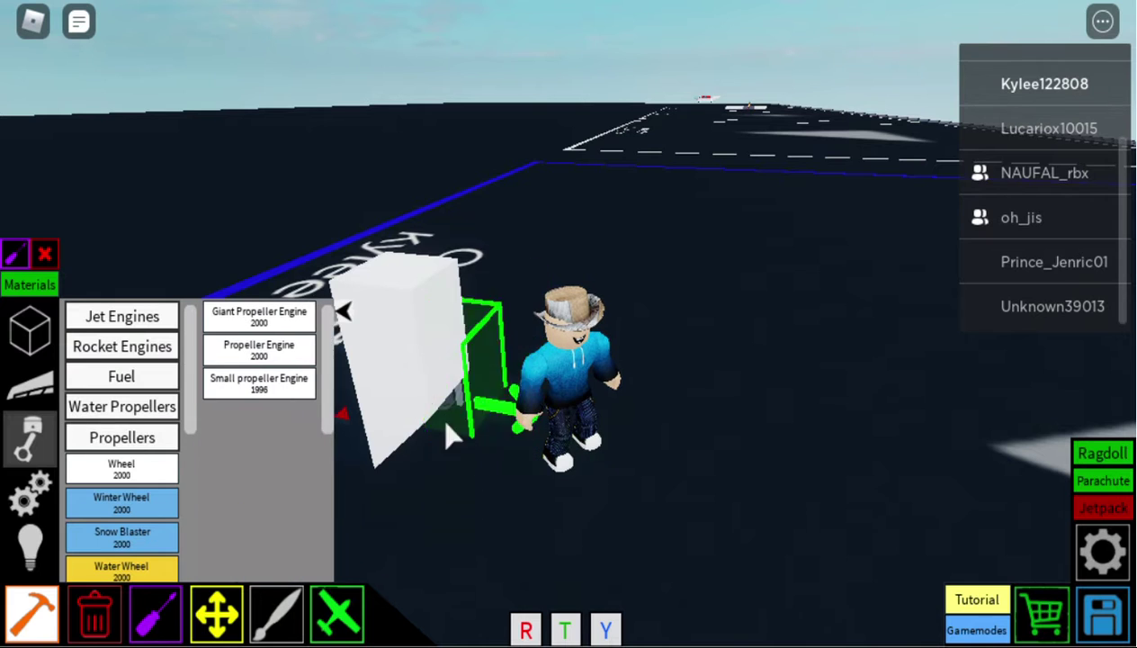
pyautogui.click(367, 261)
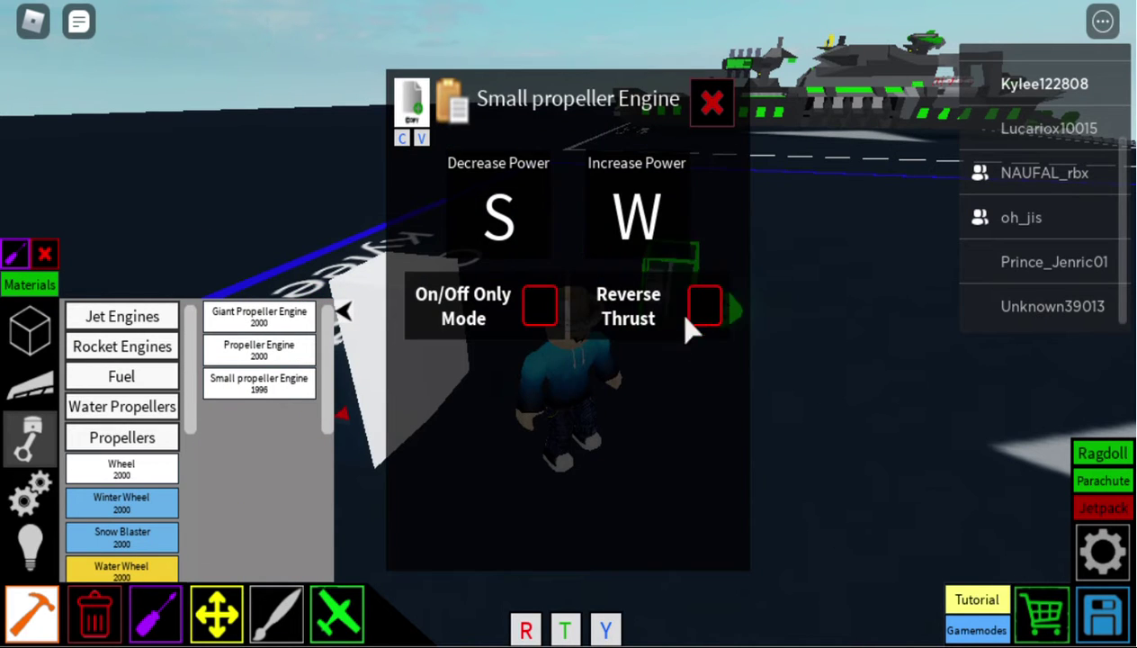
pyautogui.click(711, 104)
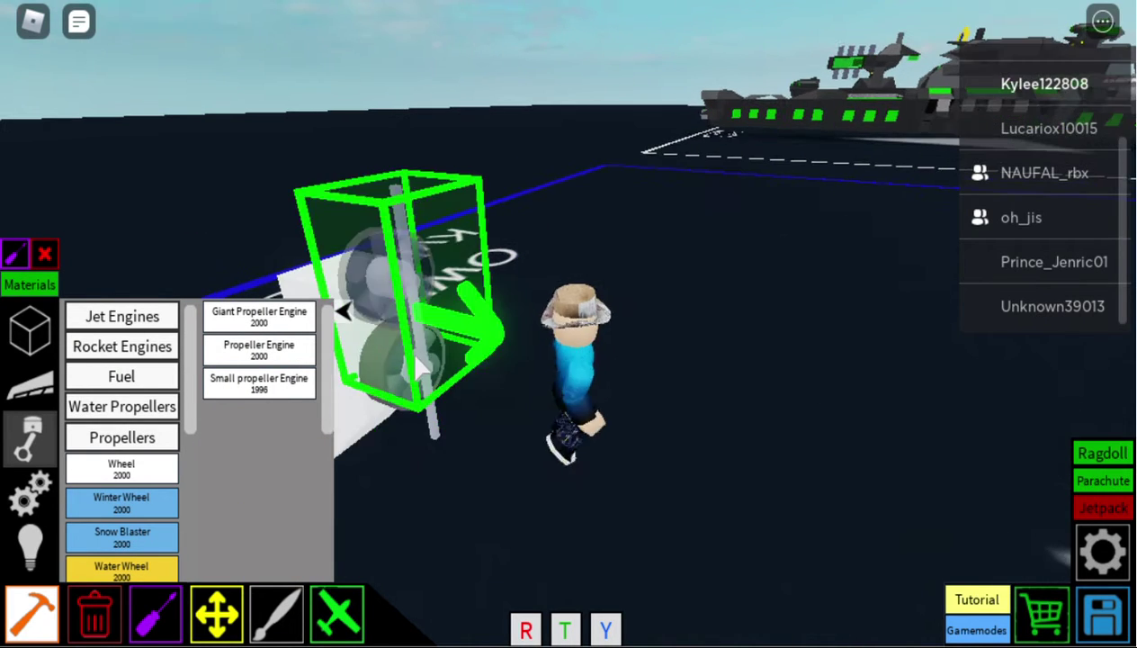
pyautogui.press('s')
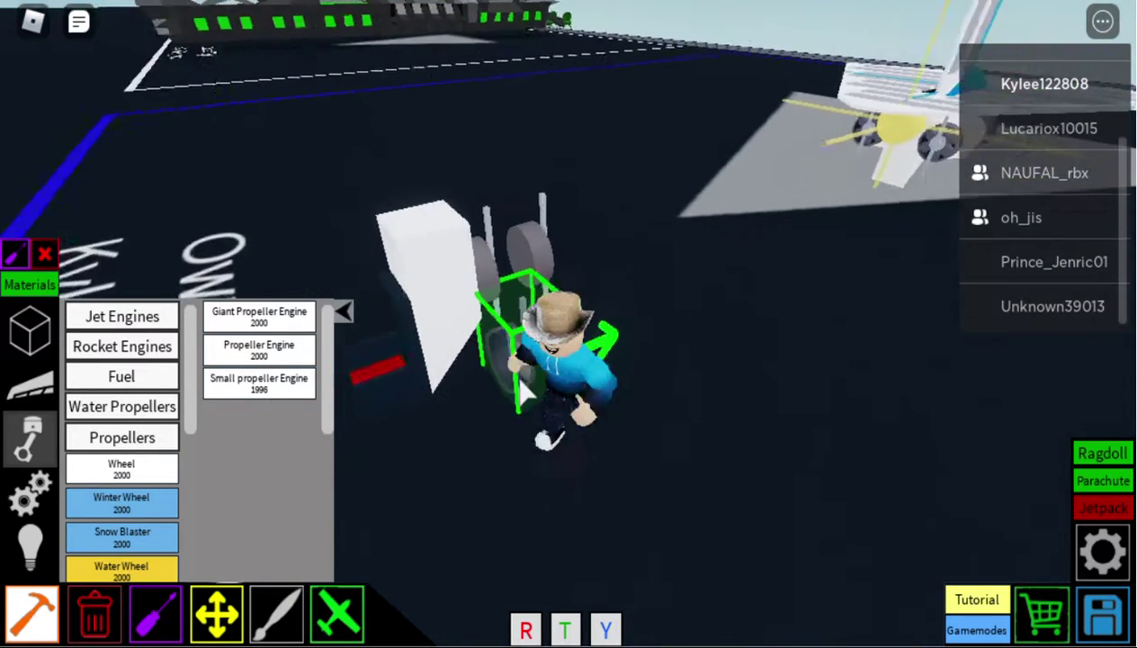
# Choose a piece from the Wedges list and rotate it into place on the build.
pyautogui.click(30, 328)
pyautogui.click(135, 349)
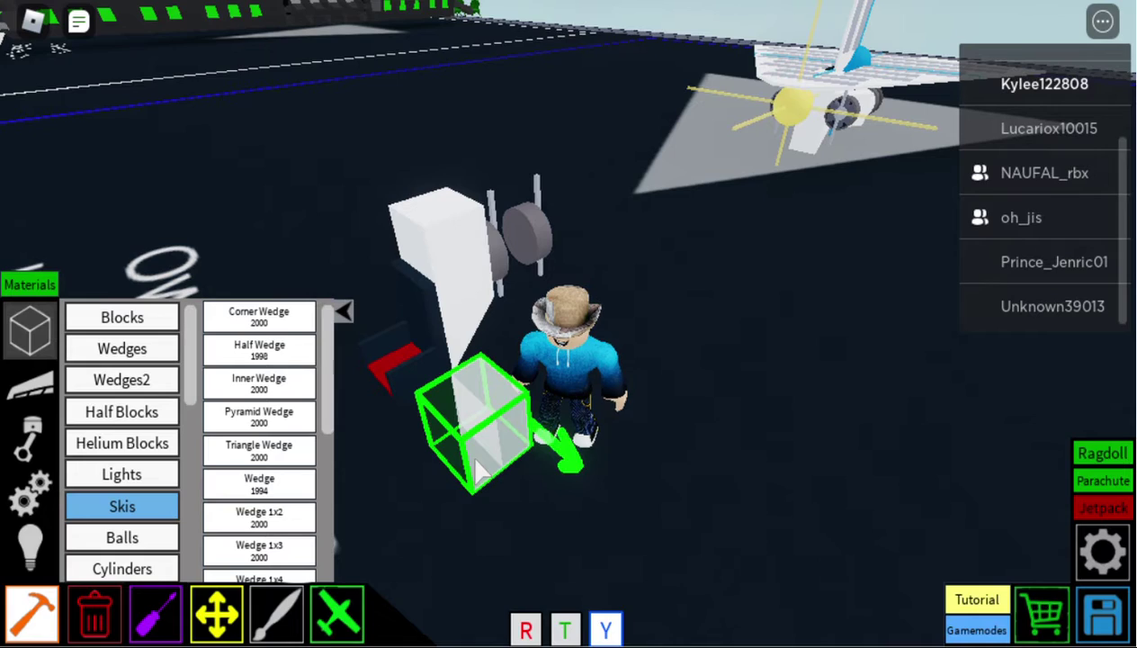
pyautogui.press('t')
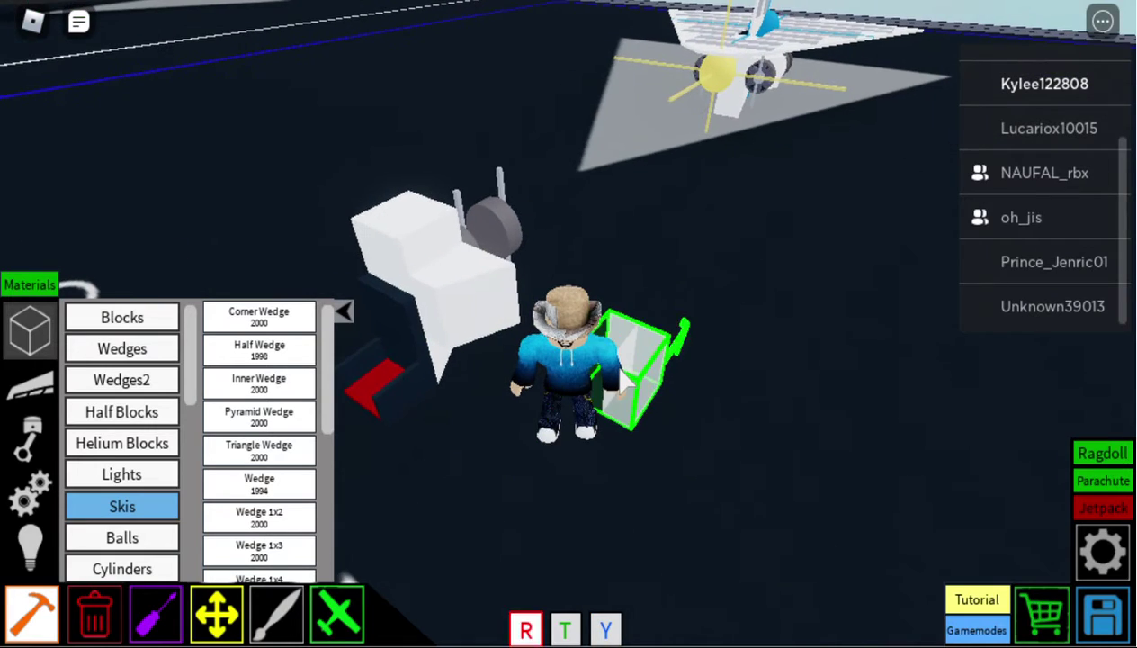
pyautogui.moveTo(622, 383)
pyautogui.mouseDown()
pyautogui.moveTo(589, 360)
pyautogui.moveTo(555, 292)
pyautogui.moveTo(647, 279)
pyautogui.mouseUp()
# Add a third propeller engine, turned sideways, to the block.
pyautogui.click(29, 432)
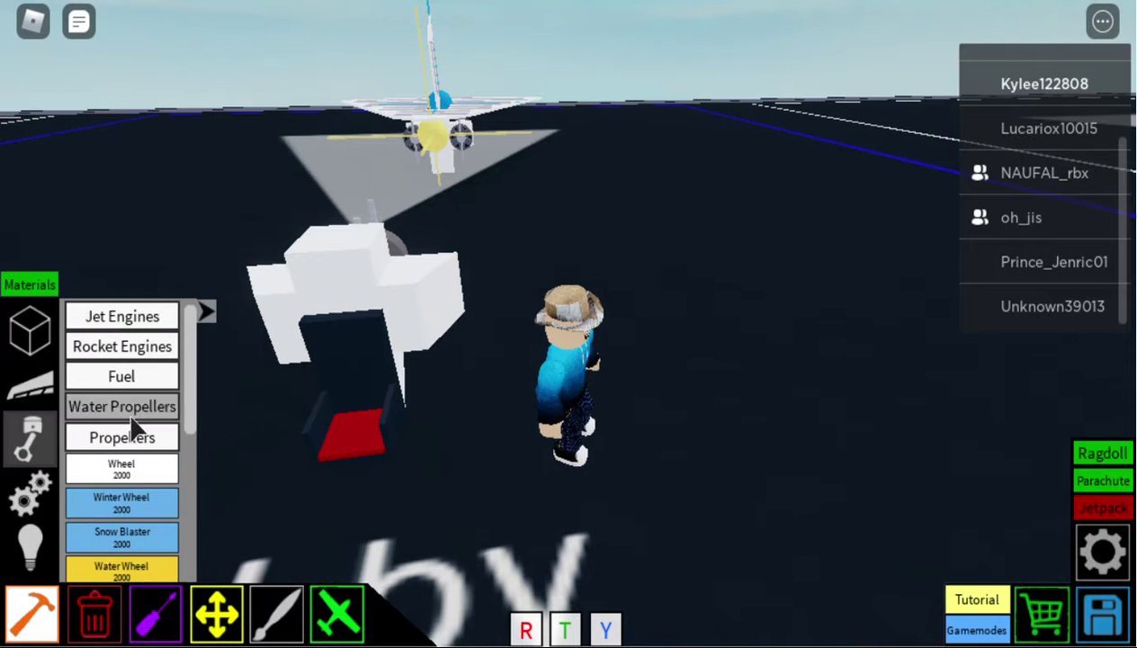
pyautogui.click(131, 443)
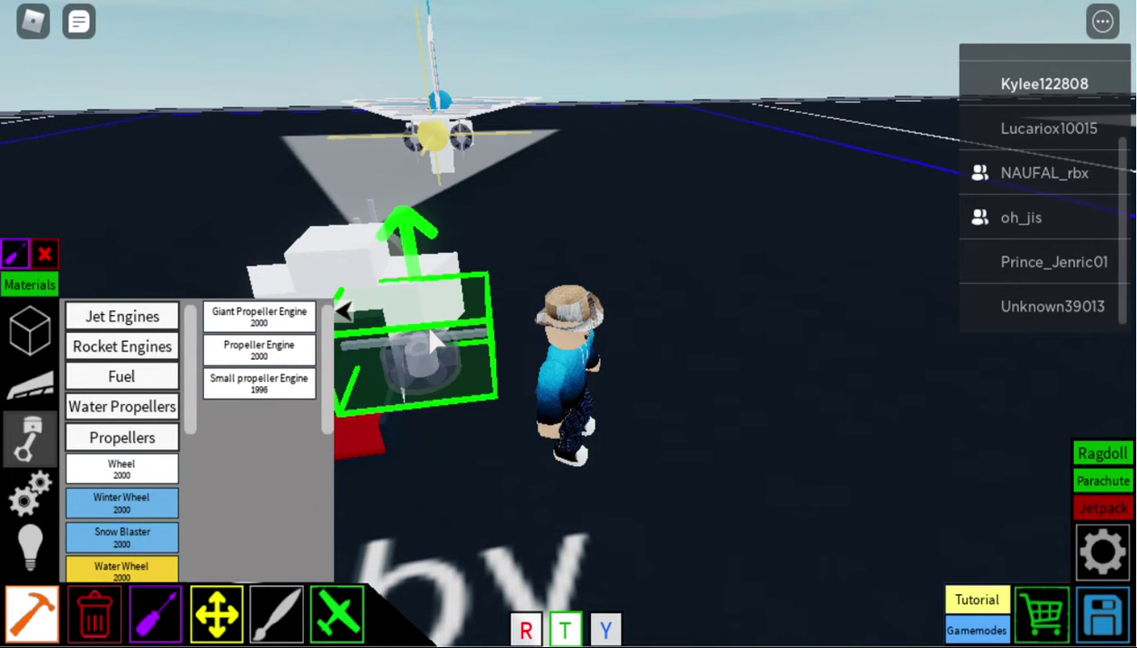
pyautogui.press('y')
pyautogui.click(430, 341)
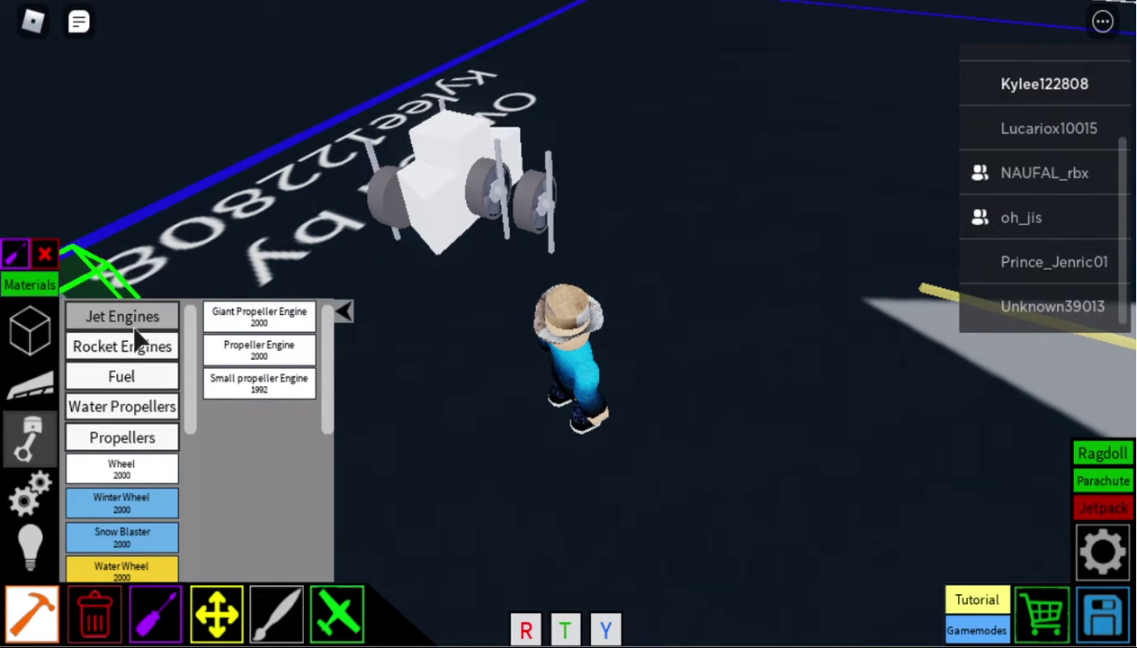
# Rotate the rocket engine preview and view the build from its side.
pyautogui.press('r')
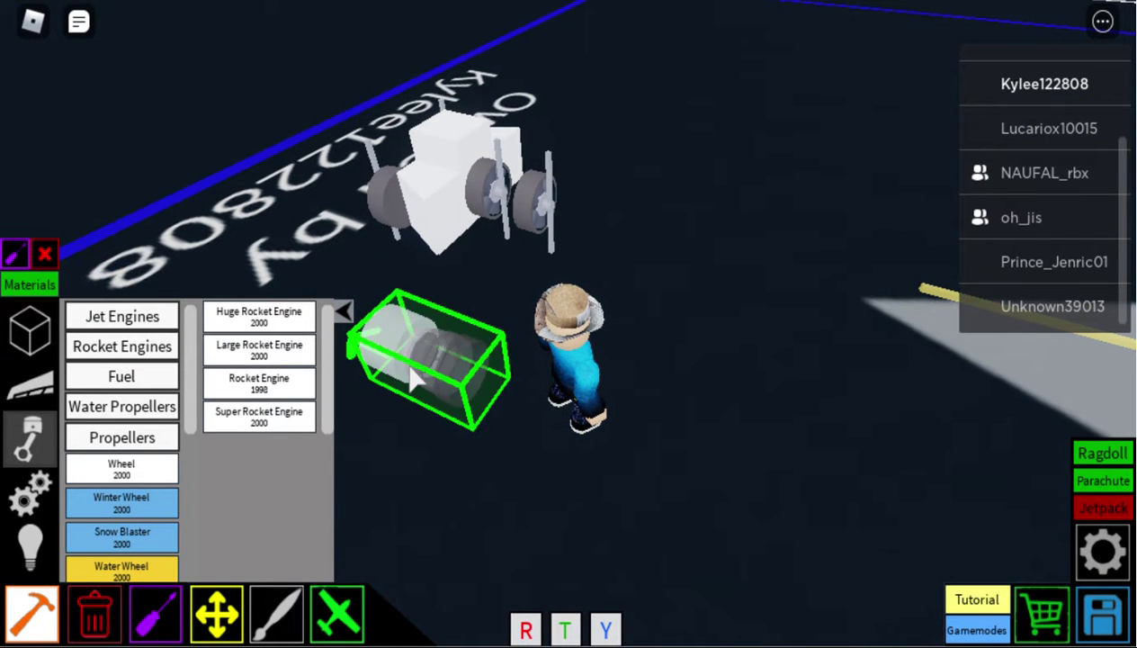
pyautogui.press('Left')
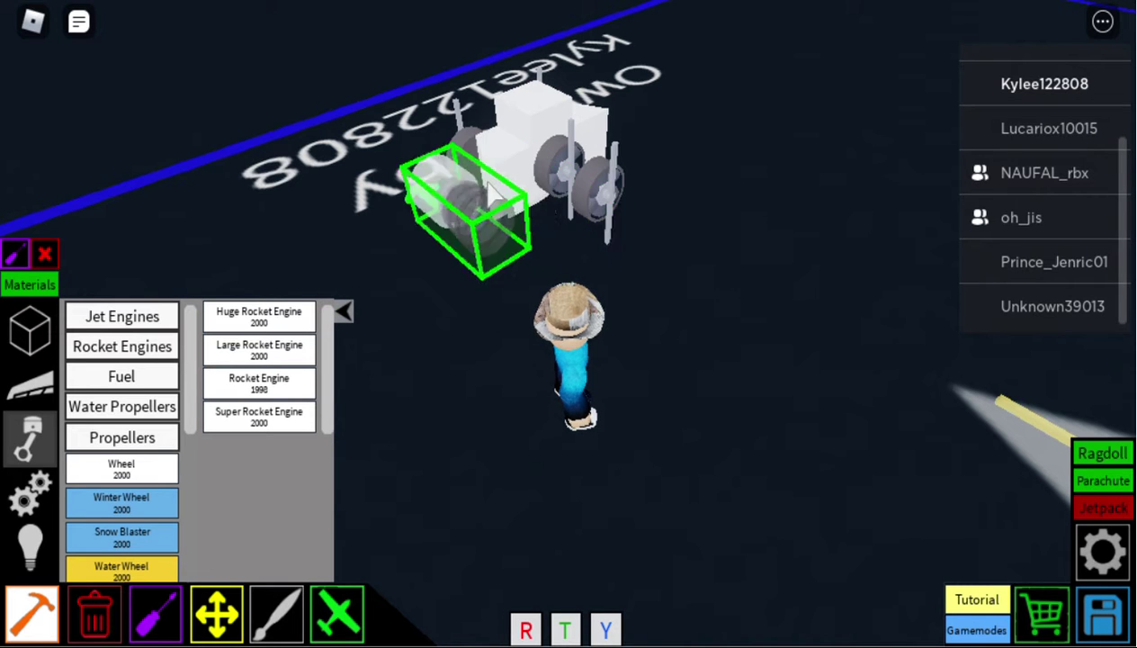
pyautogui.press('Left')
pyautogui.press('Left')
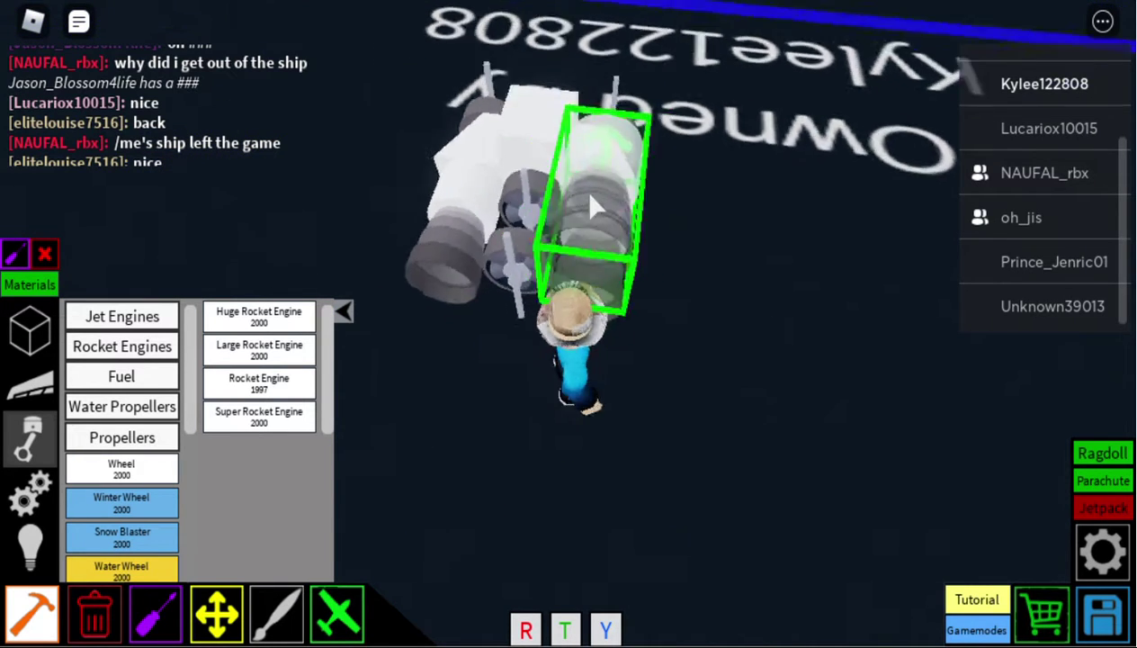
pyautogui.press('Left')
pyautogui.press('Left')
# Toggle between Delete and Build, ending on the hammer with parts ready to place.
pyautogui.press('2')
pyautogui.press('1')
pyautogui.press('Left')
pyautogui.press('Left')
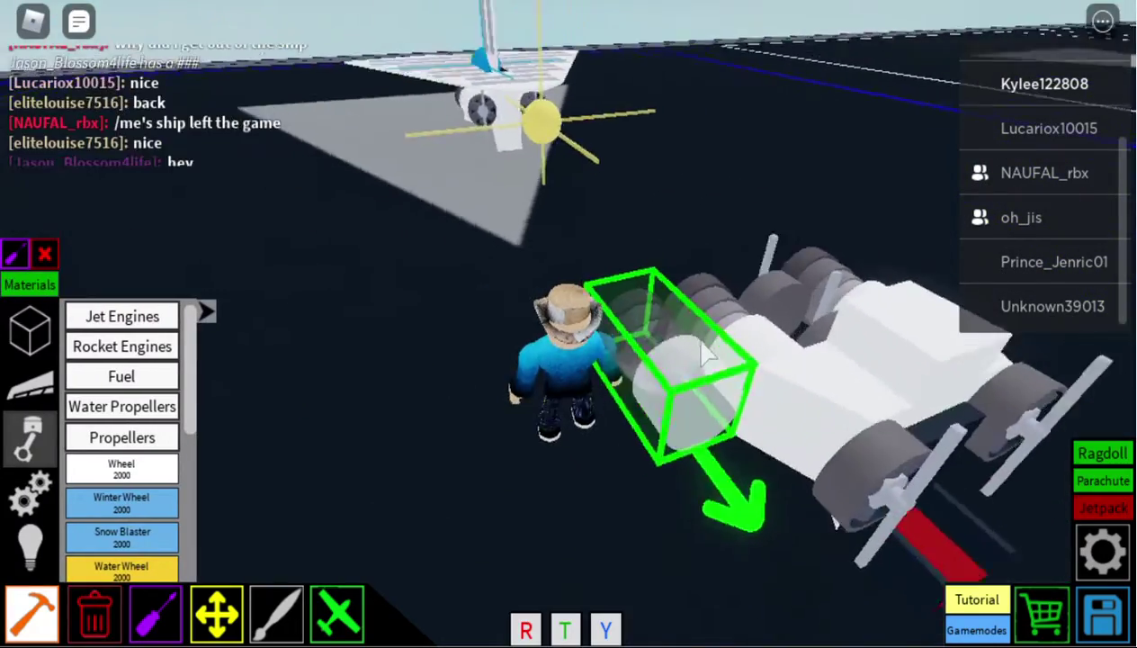
pyautogui.press('Left')
pyautogui.press('Left')
pyautogui.press('Left')
pyautogui.press('Left')
pyautogui.press('Left')
pyautogui.press('w')
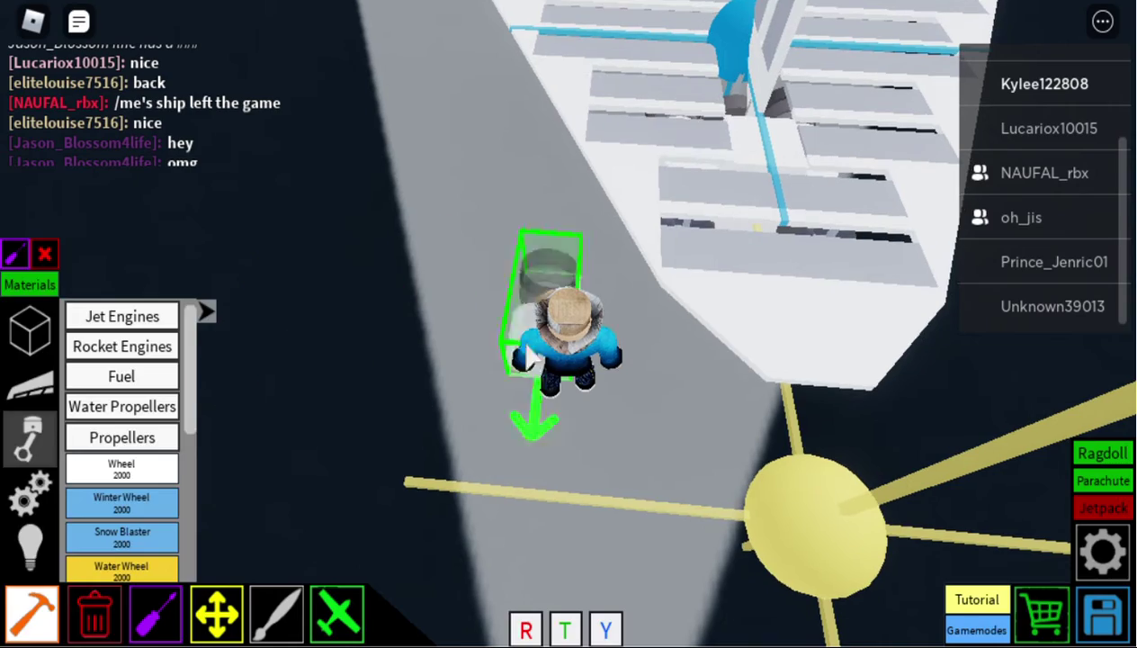
pyautogui.press('2')
pyautogui.press('1')
pyautogui.press('Left')
pyautogui.press('Left')
pyautogui.press('Left')
# Place two Control Surface 1x1 panels on the side of the craft.
pyautogui.click(29, 383)
pyautogui.press('Left')
pyautogui.click(96, 381)
pyautogui.press('Left')
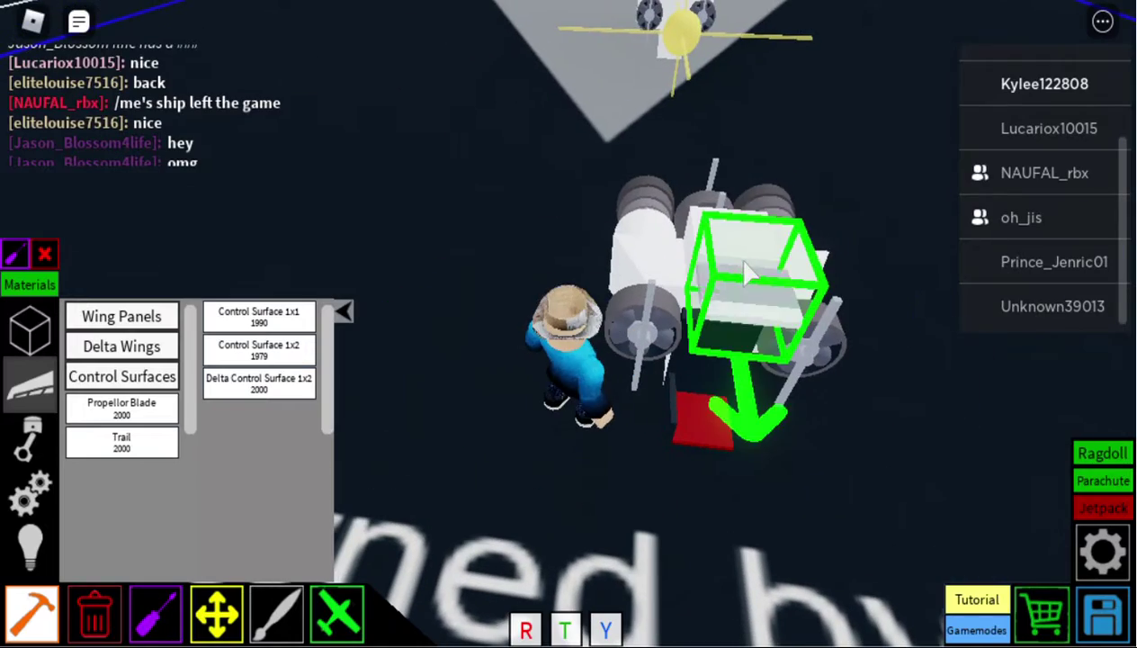
pyautogui.click(736, 292)
pyautogui.click(756, 360)
# Use Delete to fix misplaced panels, then return to Build and rotate the preview (Y).
pyautogui.press('Left')
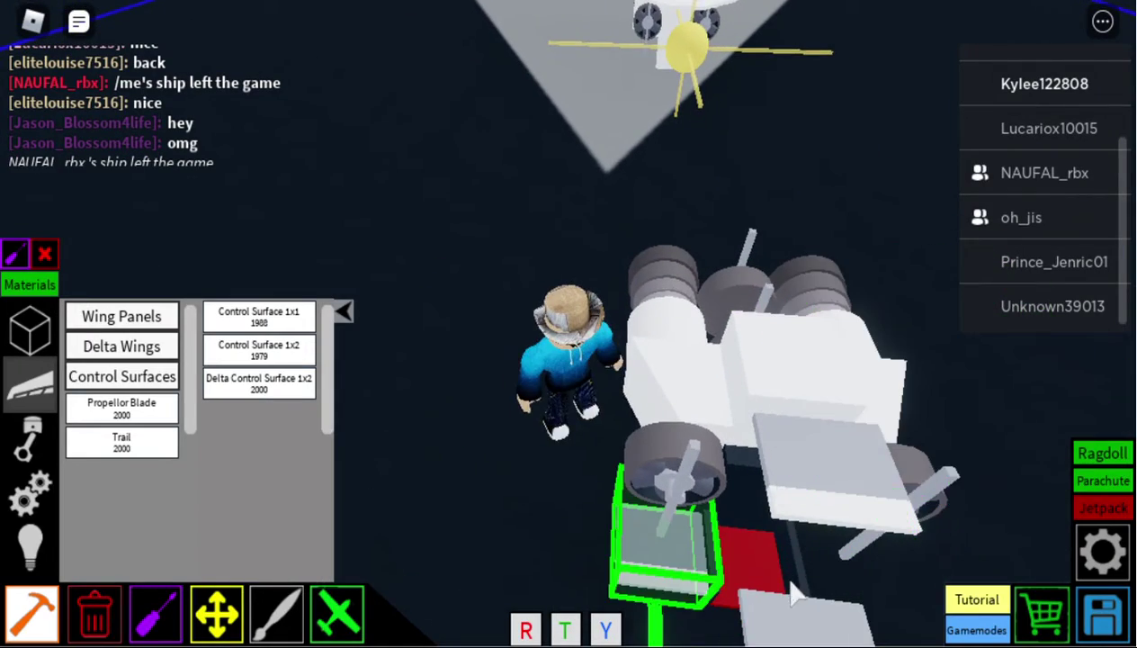
pyautogui.press('2')
pyautogui.press('1')
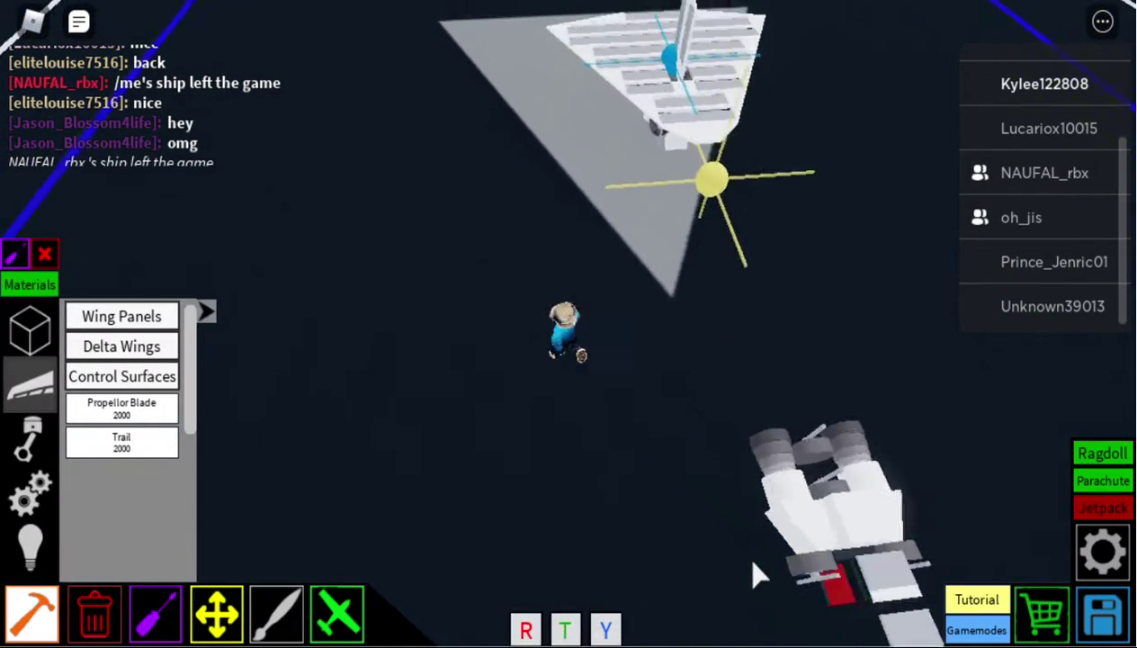
pyautogui.press('2')
pyautogui.press('1')
pyautogui.press('Left')
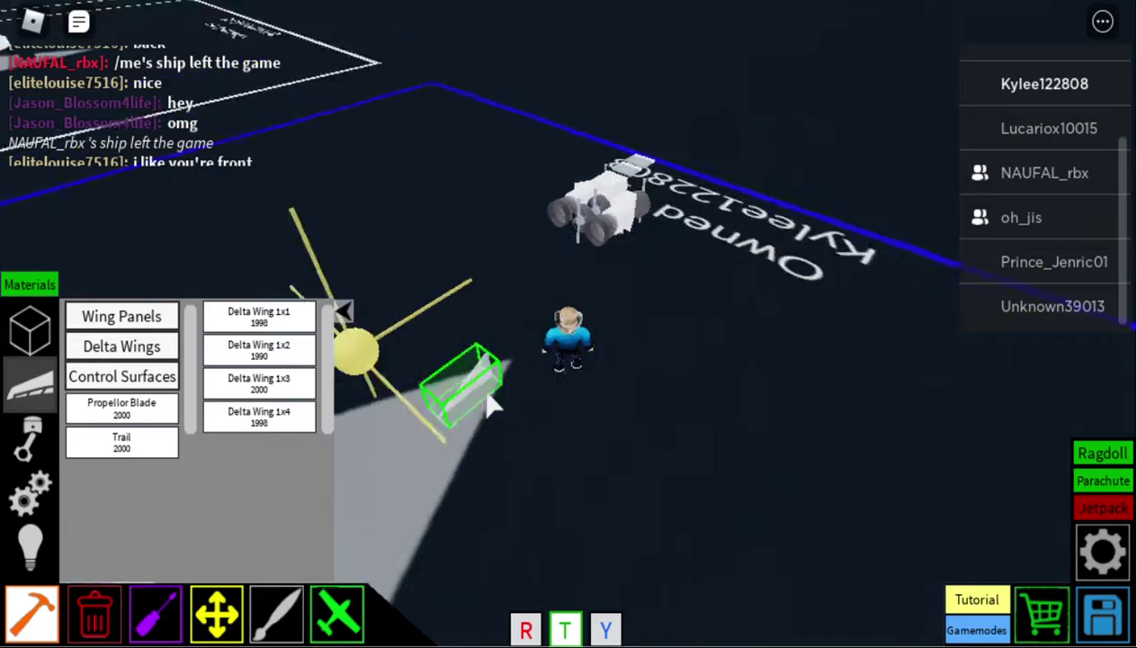
pyautogui.scroll(3, 450, 396)
pyautogui.press('y')
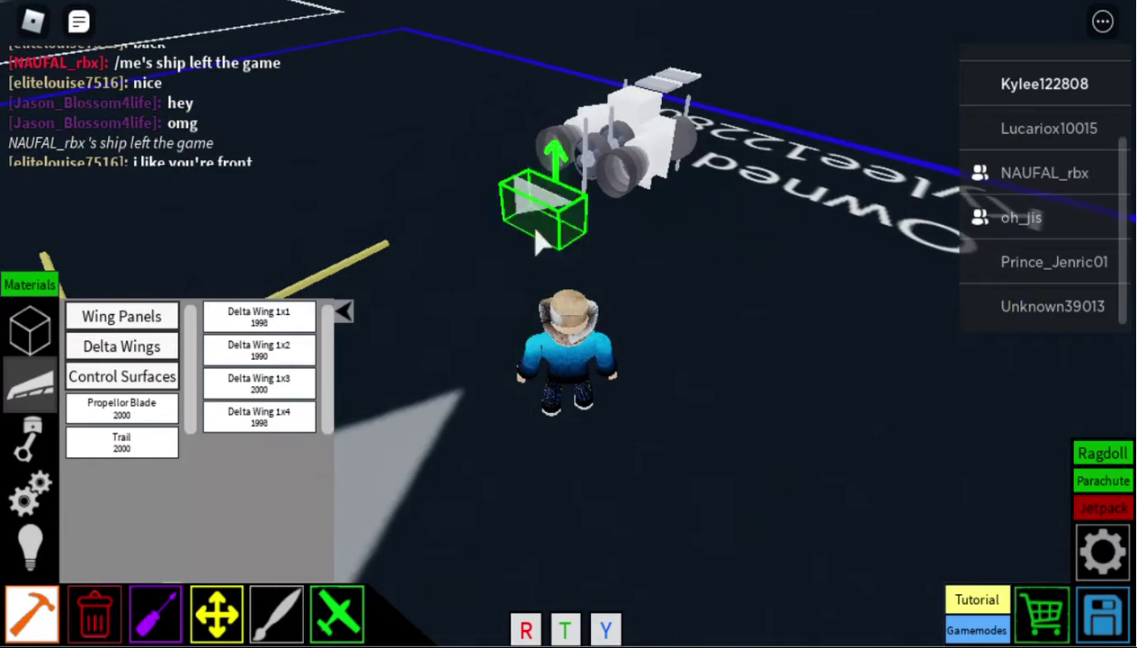
# Move up to the wing and reselect Control Surfaces with the preview rotated (R).
pyautogui.press('w')
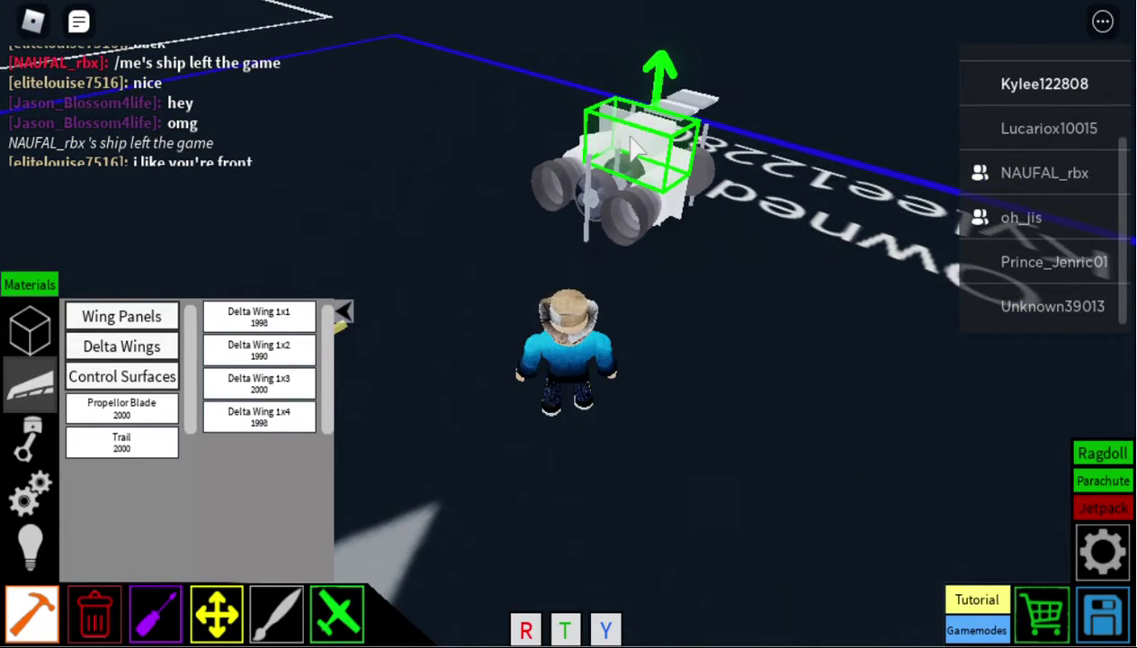
pyautogui.press('w')
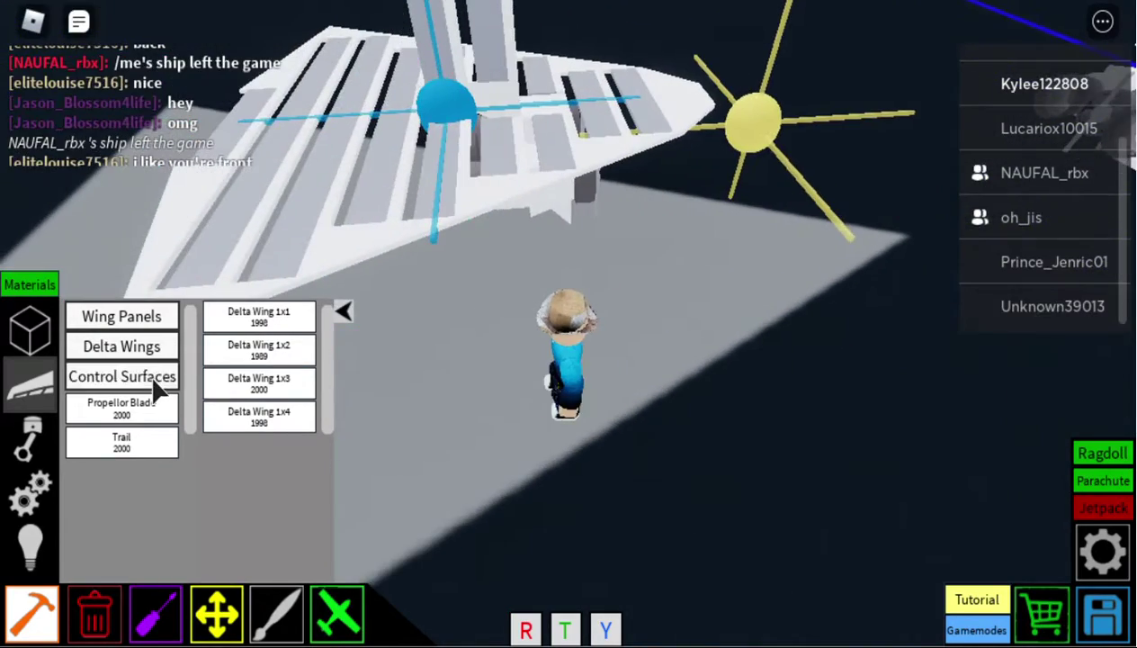
pyautogui.click(151, 377)
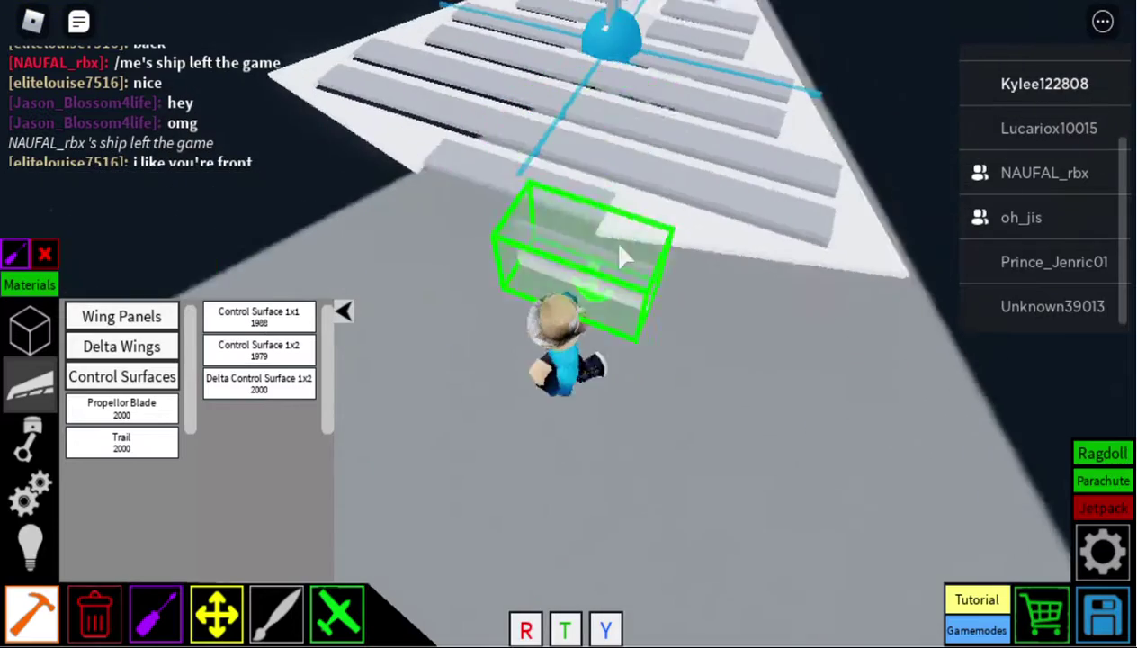
pyautogui.press('2')
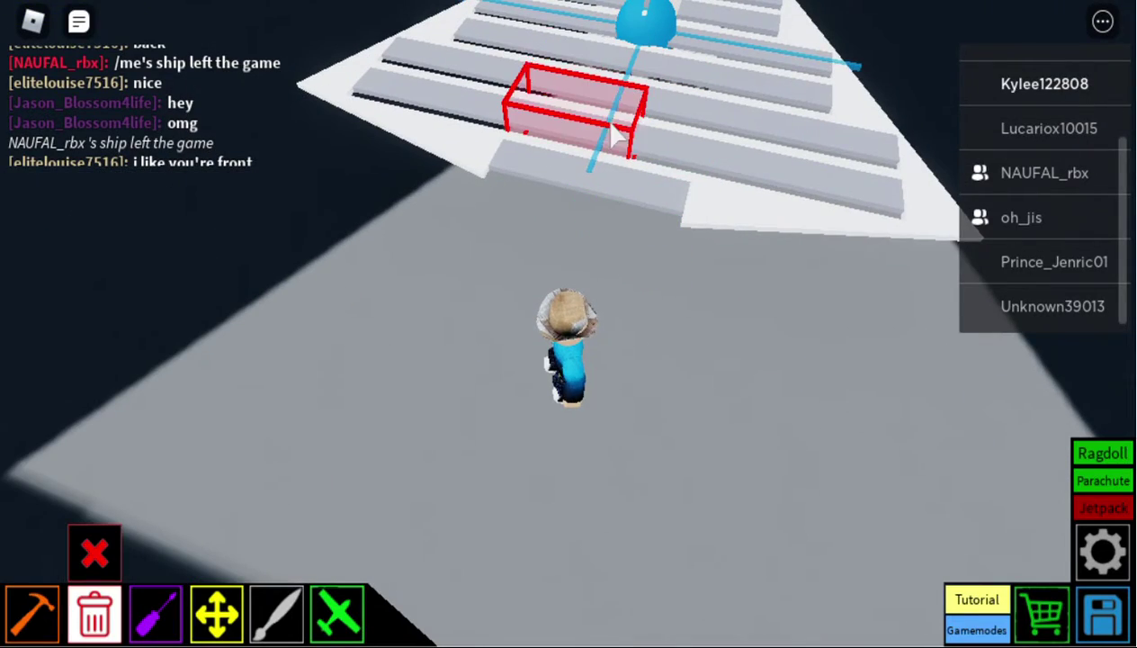
pyautogui.press('1')
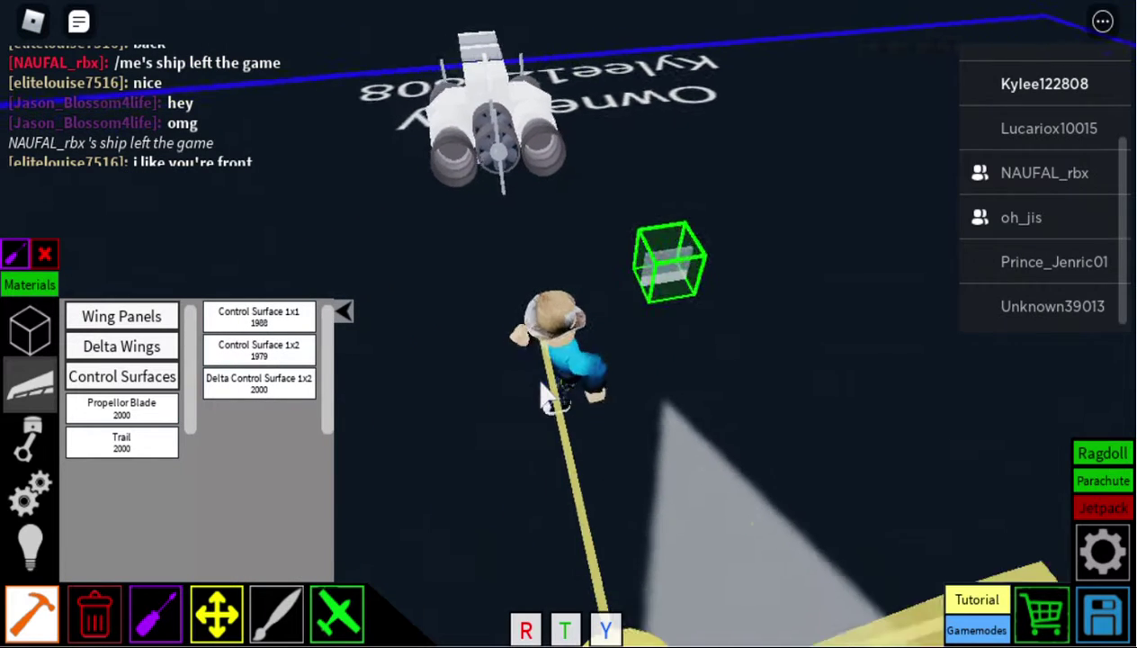
pyautogui.press('r')
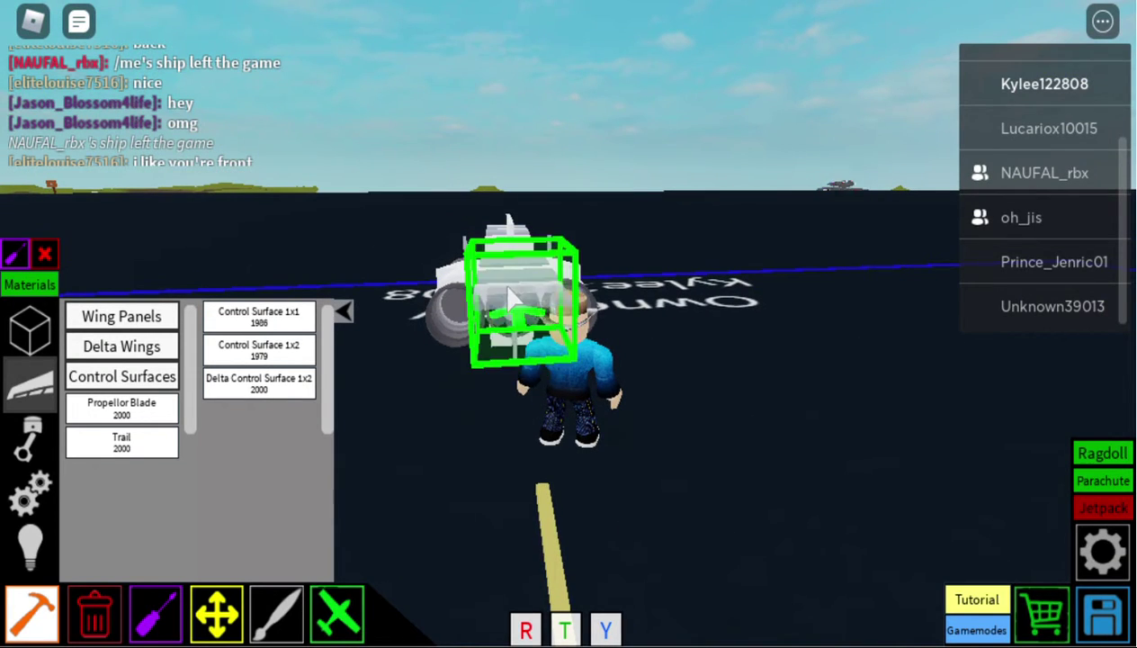
# Clean up more panels with Delete and return to placing control surfaces.
pyautogui.press('2')
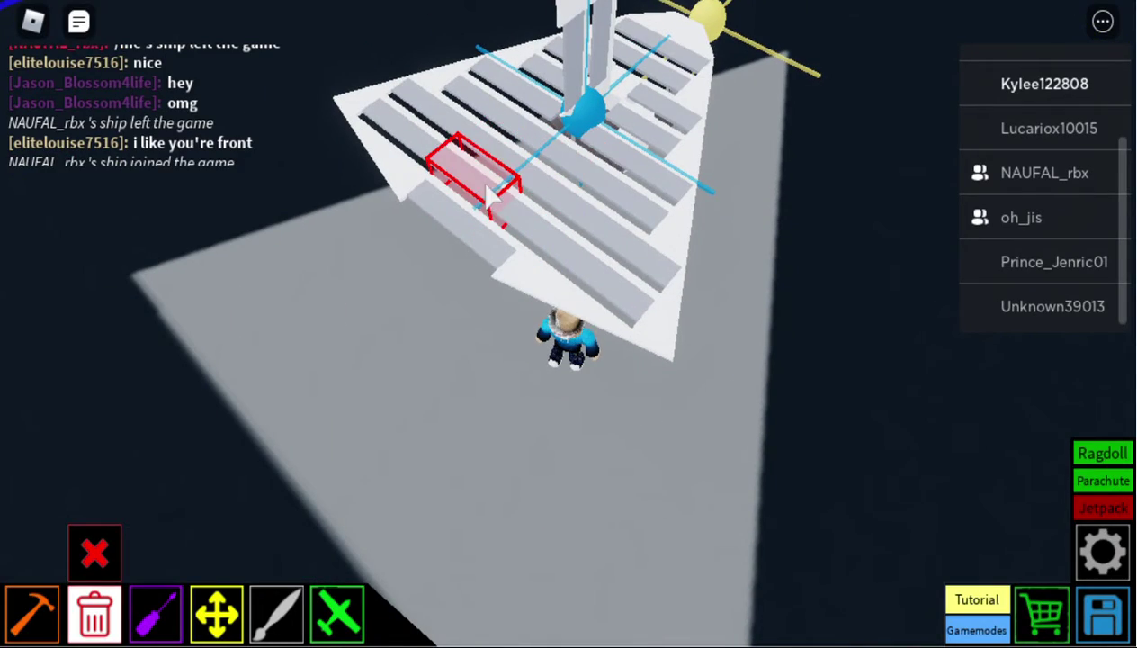
pyautogui.press('1')
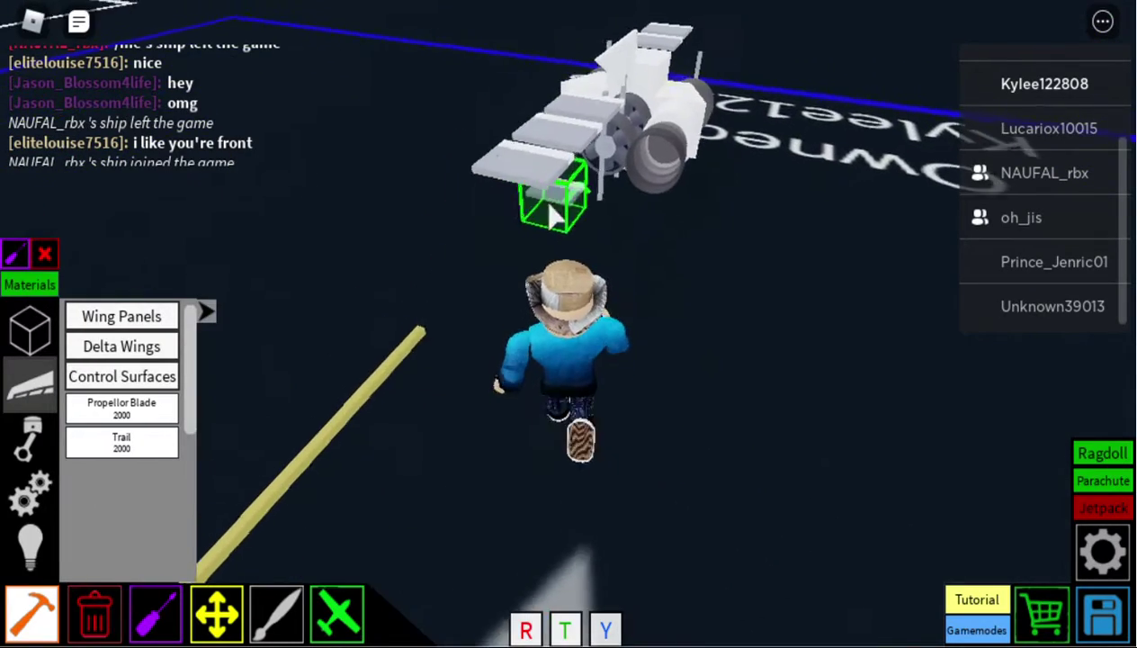
pyautogui.press('w')
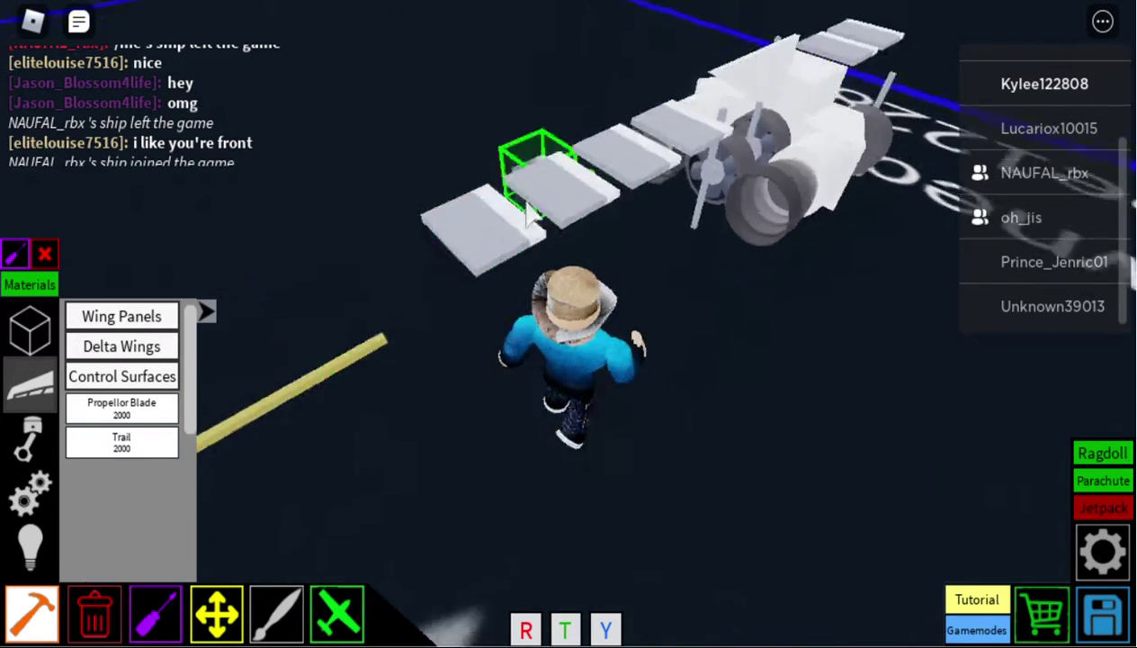
pyautogui.scroll(-5, 531, 212)
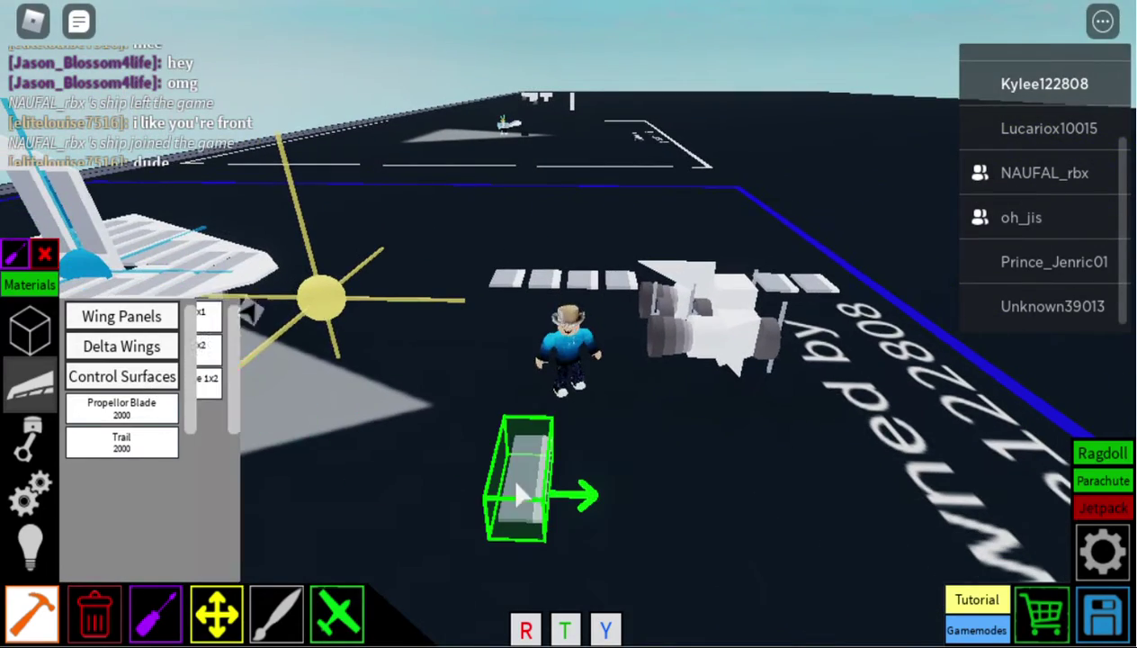
pyautogui.moveTo(519, 493); pyautogui.dragTo(538, 489)
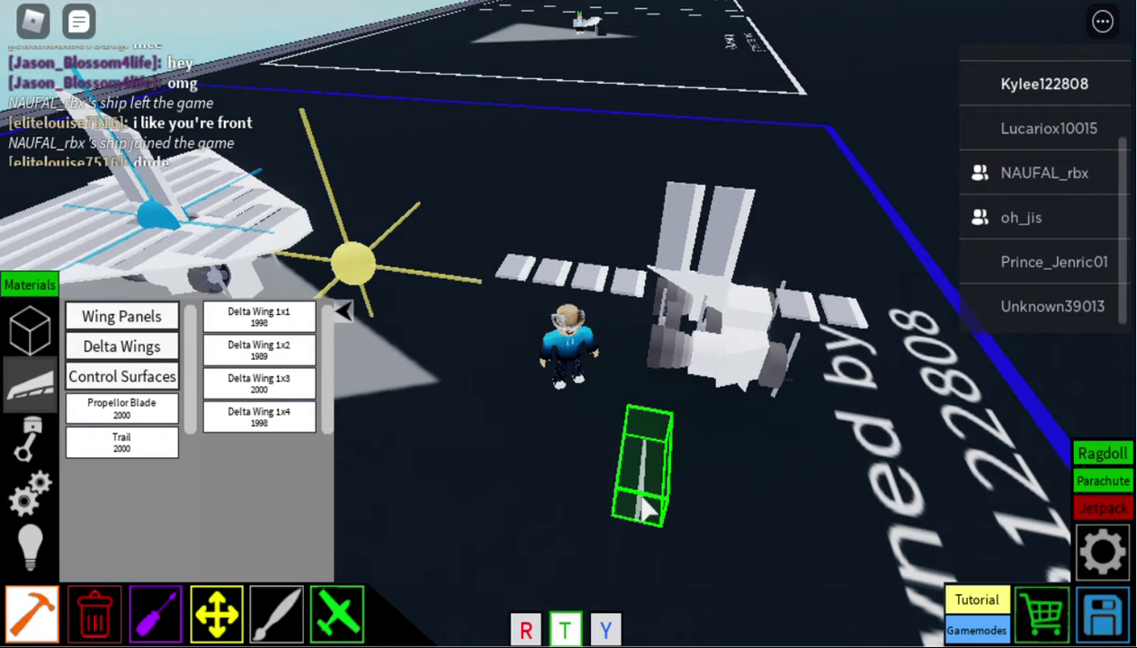
# Flip the control-surface preview (T) and reselect Control Surfaces from a low angle.
pyautogui.press('t')
pyautogui.moveTo(644, 507); pyautogui.dragTo(681, 405)
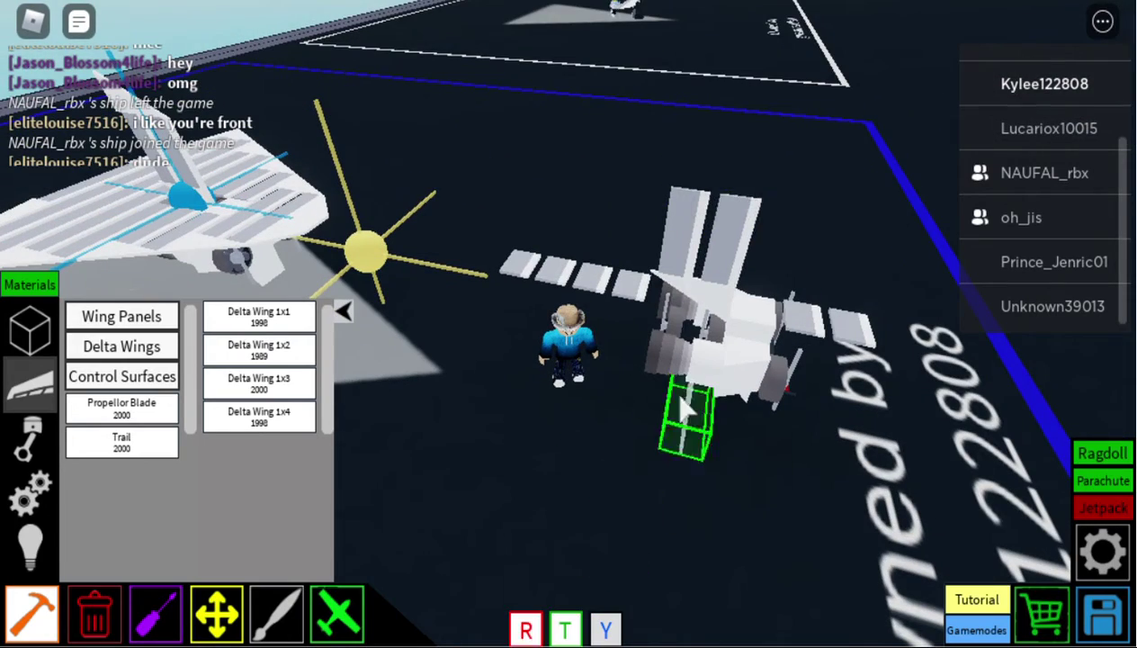
pyautogui.moveTo(692, 200)
pyautogui.mouseDown()
pyautogui.moveTo(720, 270)
pyautogui.moveTo(745, 286)
pyautogui.moveTo(287, 218)
pyautogui.moveTo(432, 337)
pyautogui.moveTo(501, 305)
pyautogui.moveTo(484, 274)
pyautogui.mouseUp()
pyautogui.click(102, 376)
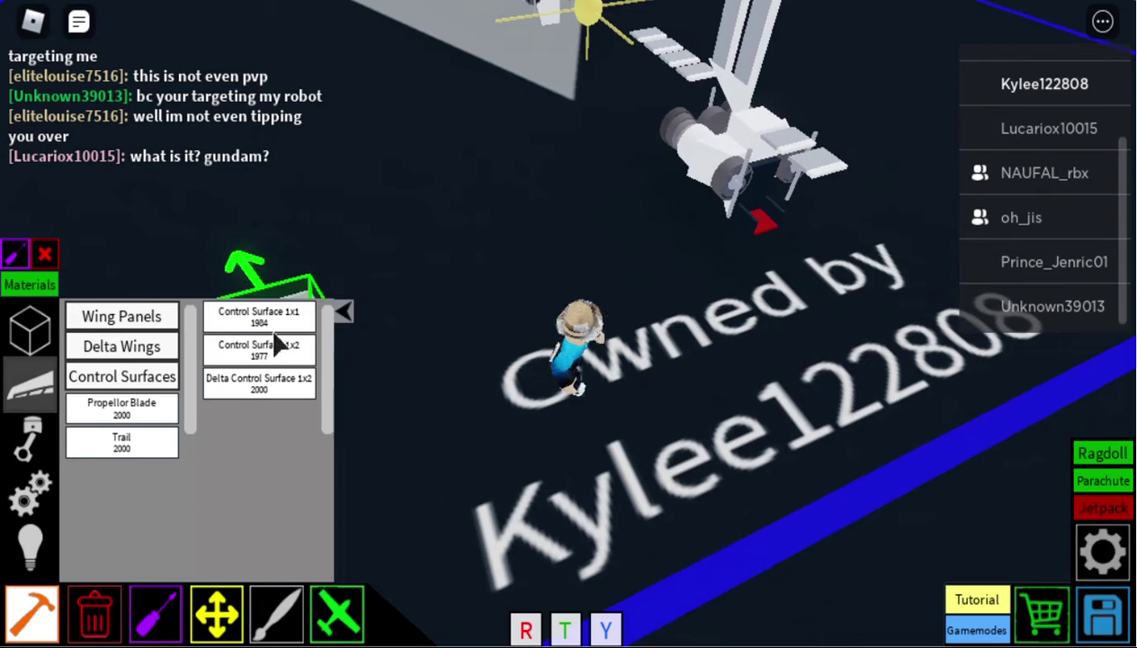
pyautogui.moveTo(556, 407)
pyautogui.mouseDown()
pyautogui.moveTo(520, 406)
pyautogui.moveTo(648, 387)
pyautogui.moveTo(630, 225)
pyautogui.moveTo(690, 173)
pyautogui.moveTo(610, 258)
pyautogui.moveTo(621, 234)
pyautogui.moveTo(568, 191)
pyautogui.moveTo(538, 191)
pyautogui.moveTo(299, 352)
pyautogui.moveTo(624, 311)
pyautogui.mouseUp()
pyautogui.moveTo(665, 198)
pyautogui.mouseDown()
pyautogui.moveTo(706, 162)
pyautogui.moveTo(749, 153)
pyautogui.moveTo(727, 258)
pyautogui.moveTo(622, 267)
pyautogui.moveTo(532, 419)
pyautogui.moveTo(661, 318)
pyautogui.moveTo(292, 337)
pyautogui.mouseUp()
# Fit a couple more 1x1 control surfaces near the grey engines.
pyautogui.click(164, 376)
pyautogui.moveTo(523, 196)
pyautogui.mouseDown()
pyautogui.moveTo(503, 176)
pyautogui.moveTo(509, 140)
pyautogui.mouseUp()
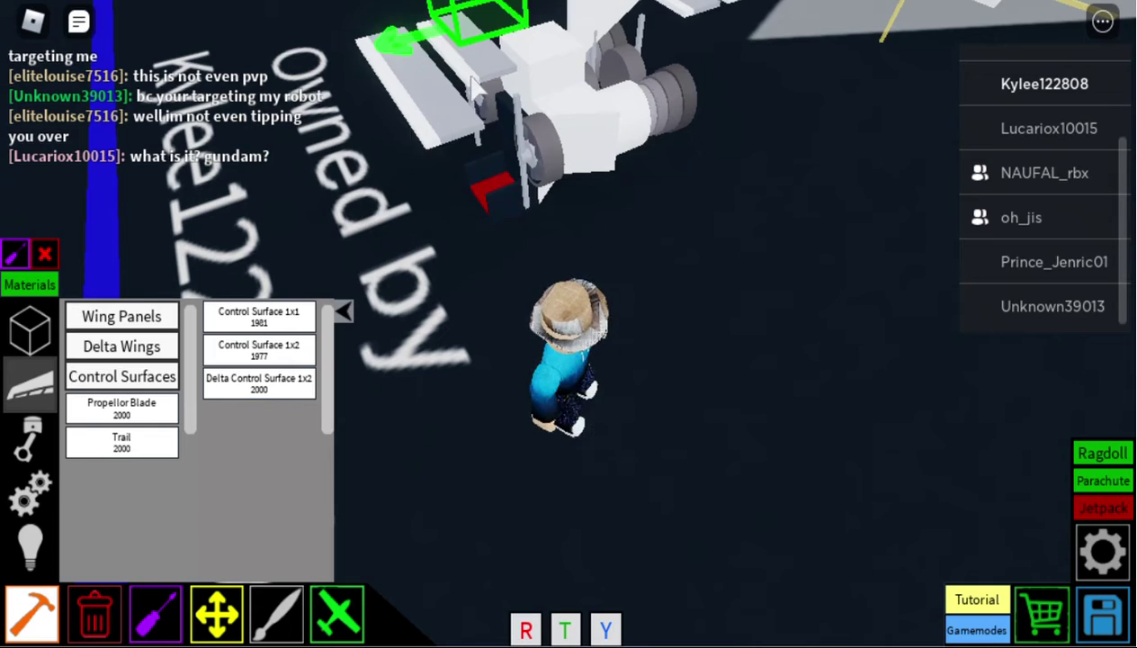
pyautogui.moveTo(482, 87); pyautogui.dragTo(754, 171)
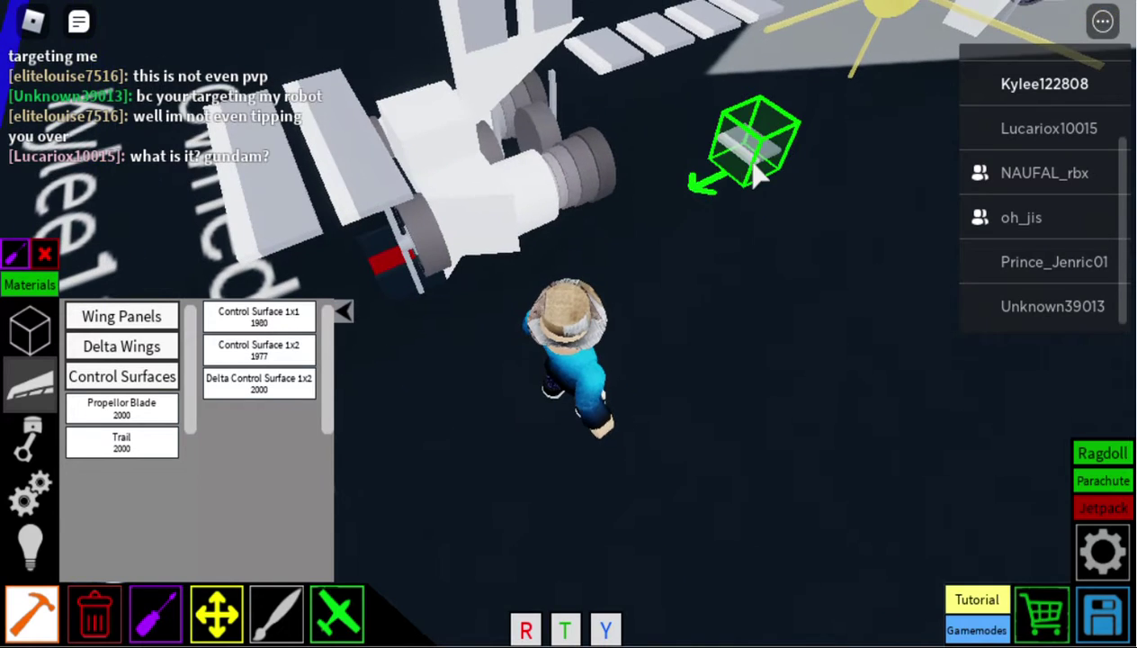
pyautogui.moveTo(761, 227)
pyautogui.mouseDown()
pyautogui.moveTo(640, 191)
pyautogui.moveTo(526, 127)
pyautogui.moveTo(526, 151)
pyautogui.mouseUp()
pyautogui.press('2')
pyautogui.press('w')
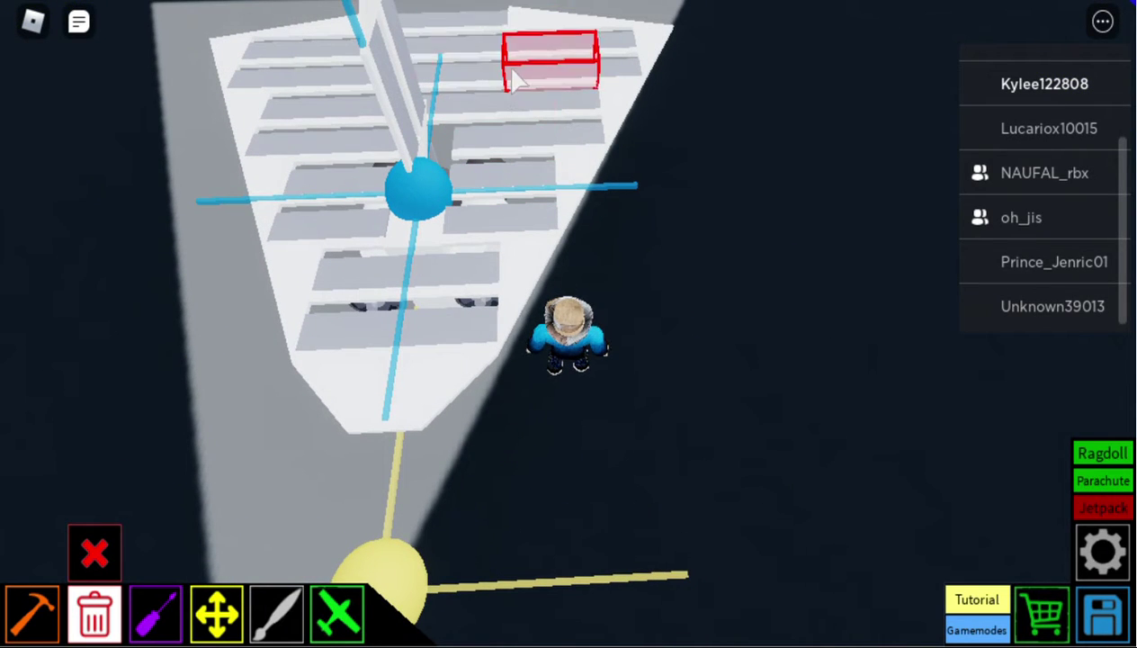
# Reselect Control Surfaces and place a Control Surface 1x2 on the craft.
pyautogui.press('1')
pyautogui.scroll(5, 592, 242)
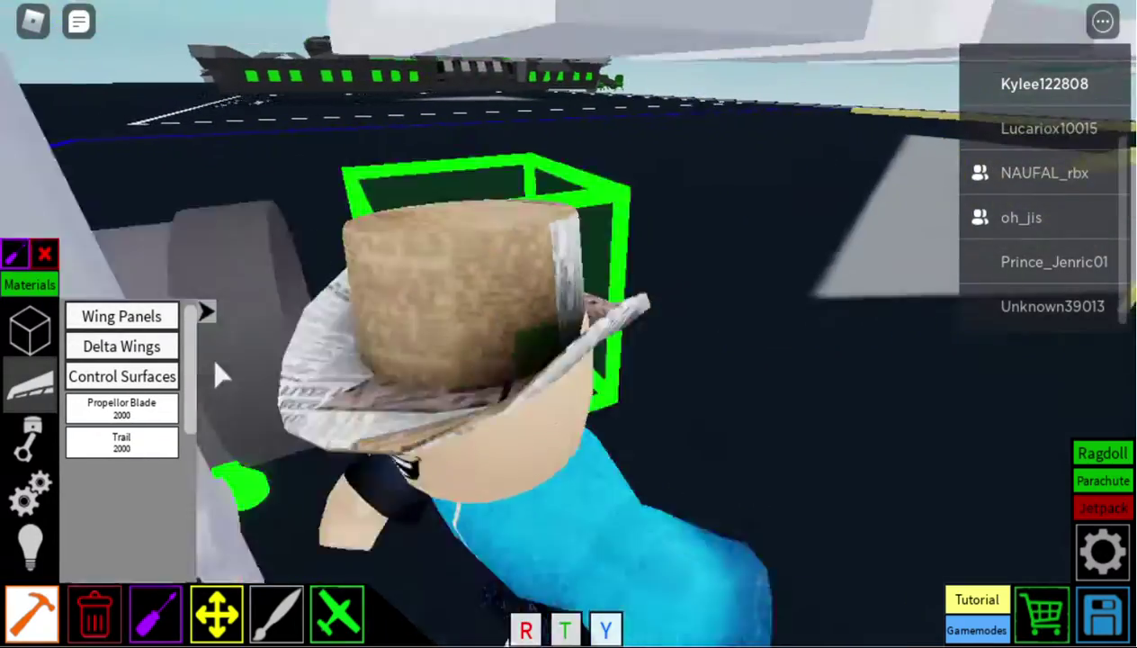
pyautogui.scroll(-10, 583, 368)
pyautogui.press('2')
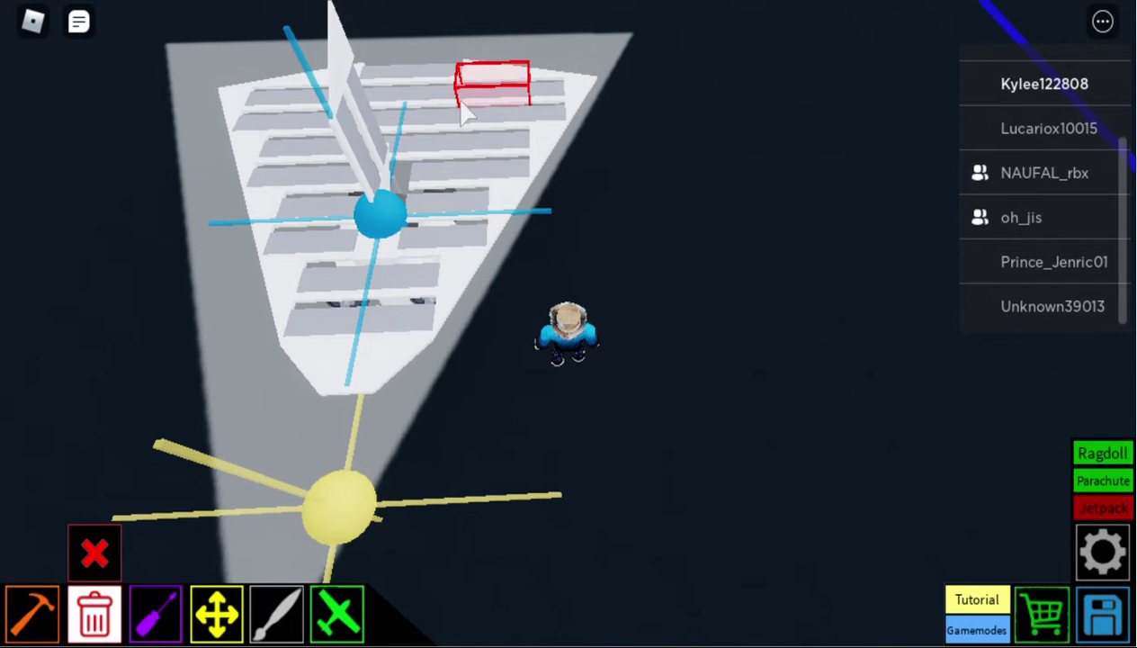
pyautogui.press('1')
pyautogui.scroll(5, 204, 309)
pyautogui.click(167, 378)
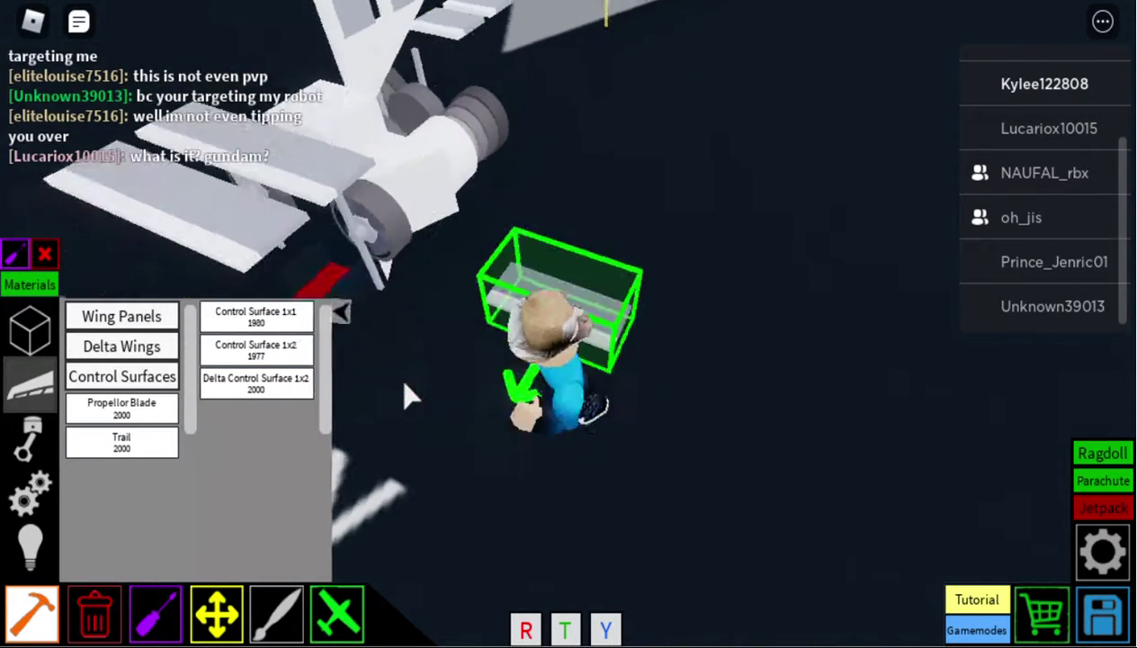
pyautogui.press('a')
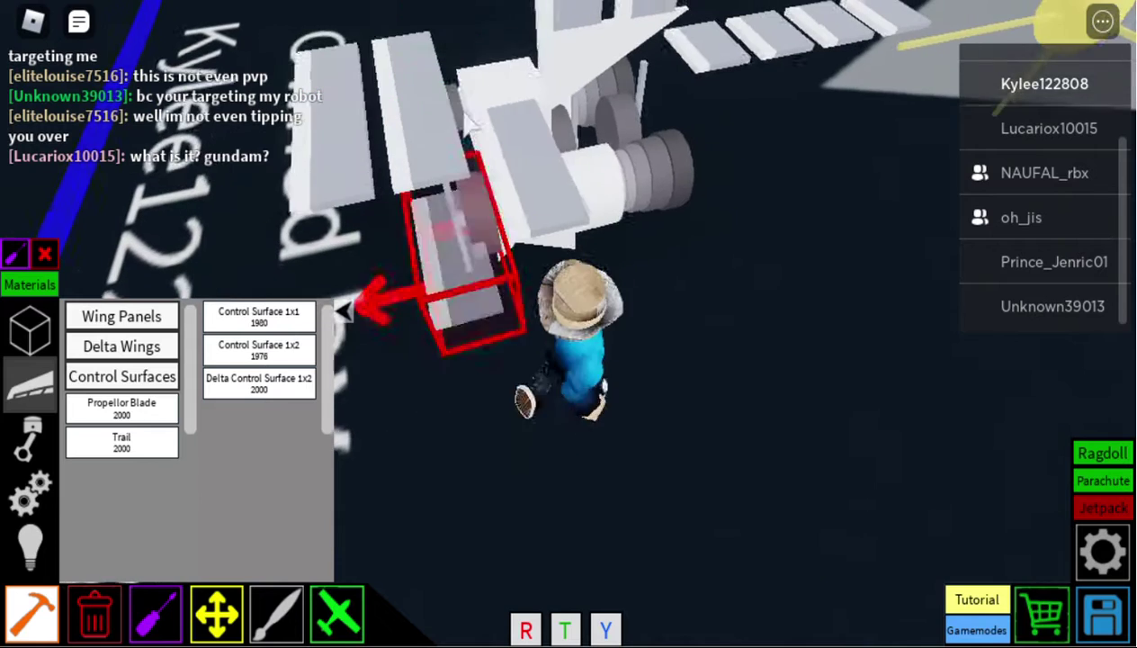
pyautogui.click(580, 83)
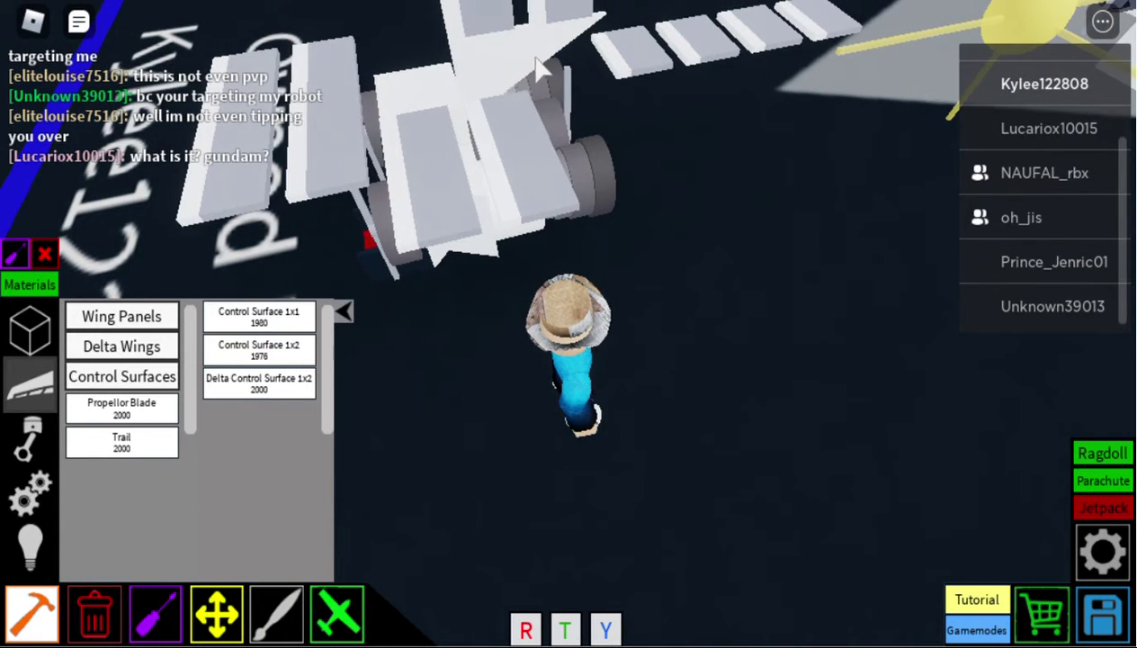
# Place another control surface beside the wing planks.
pyautogui.press('w')
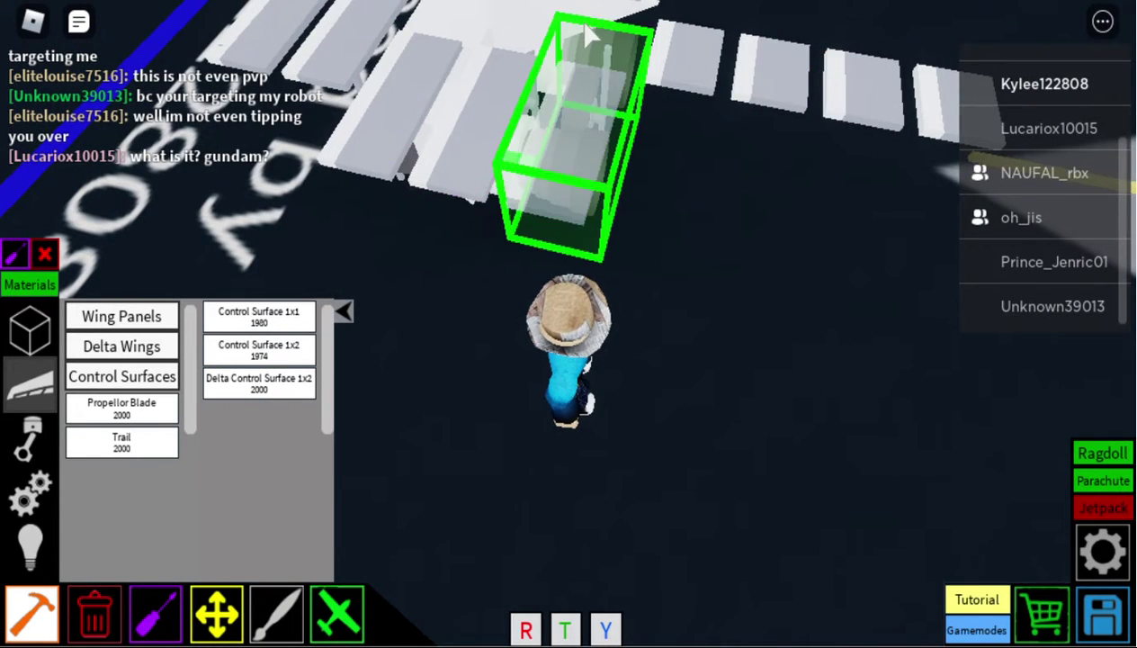
pyautogui.press('d')
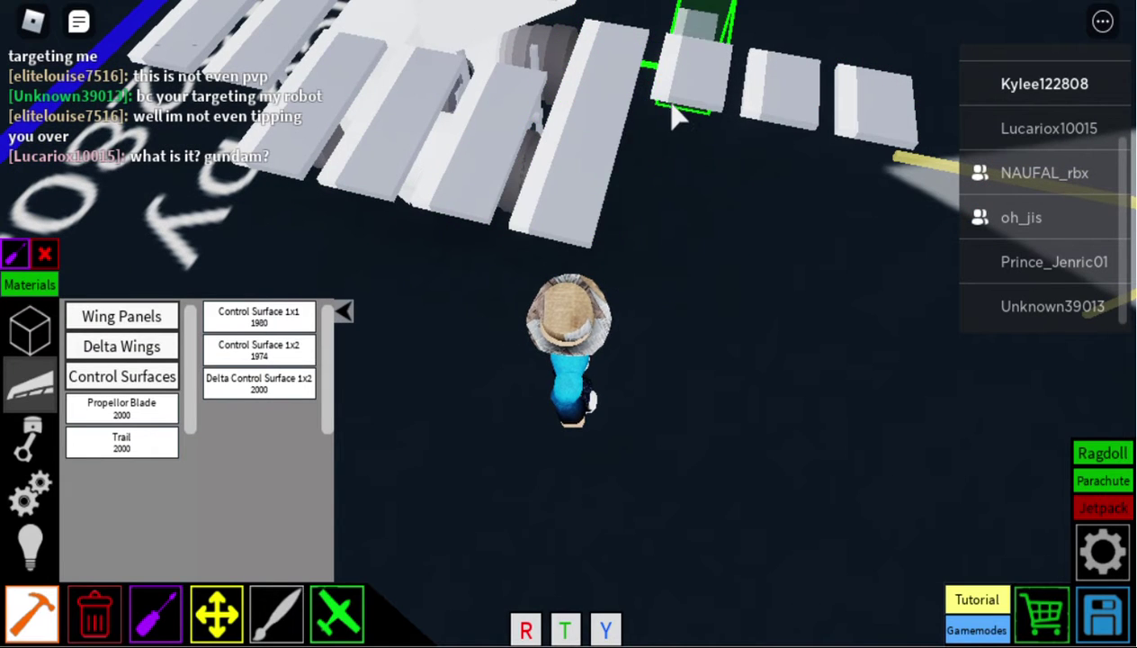
pyautogui.click(661, 106)
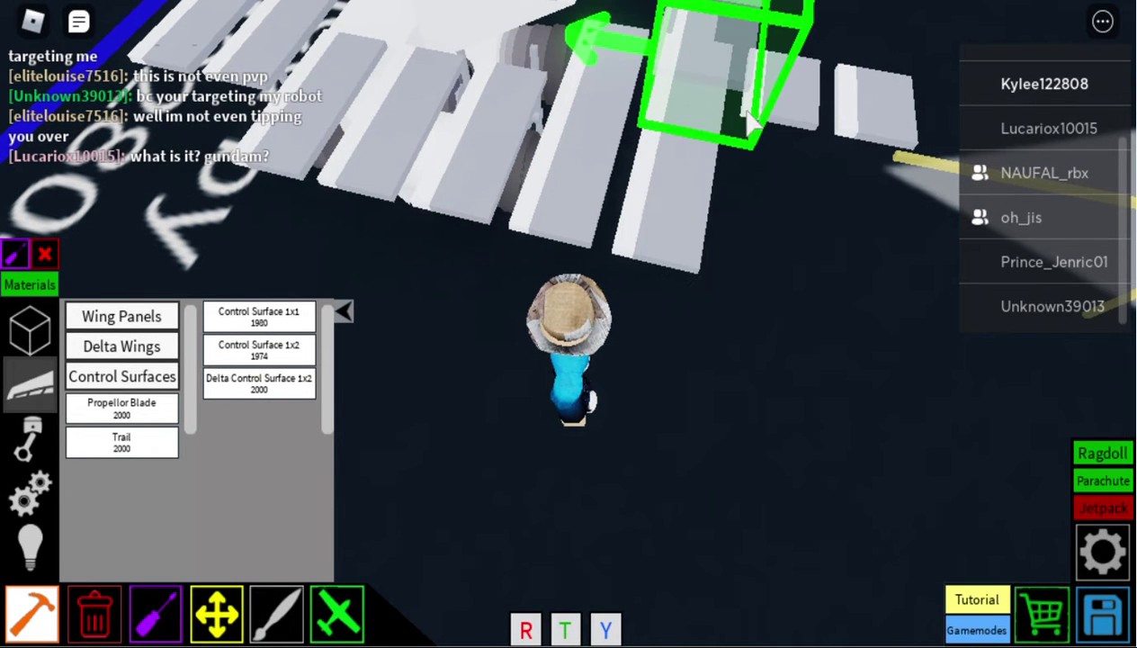
pyautogui.press('a')
pyautogui.press('2')
pyautogui.press('1')
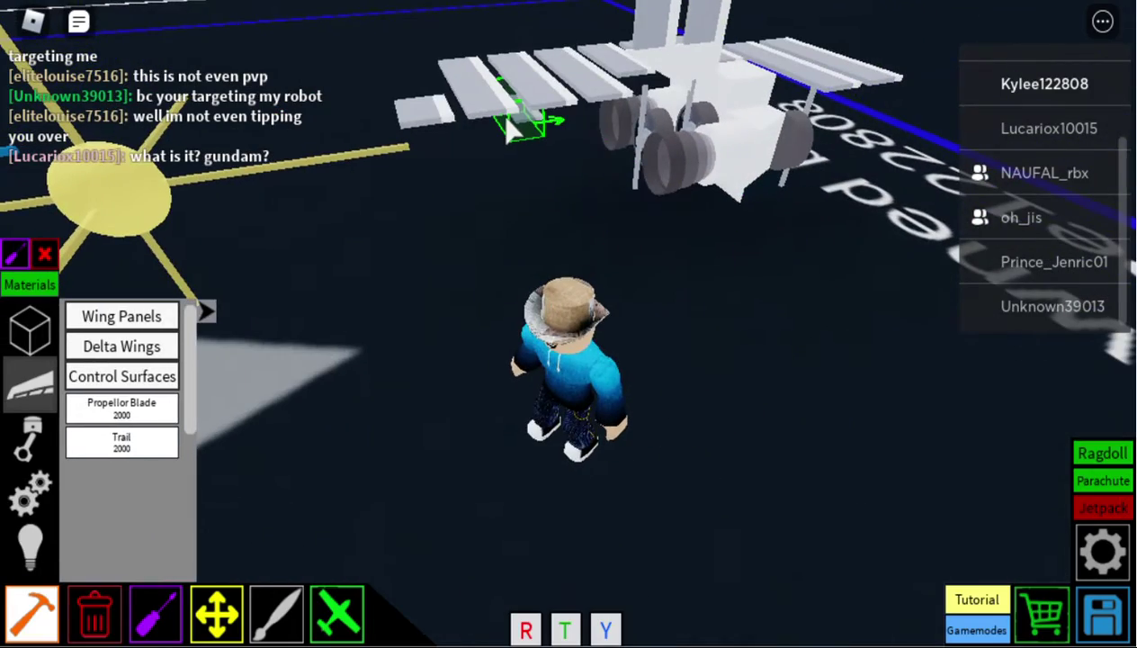
# Bring up the Delta Wings parts from the wing category.
pyautogui.press('w')
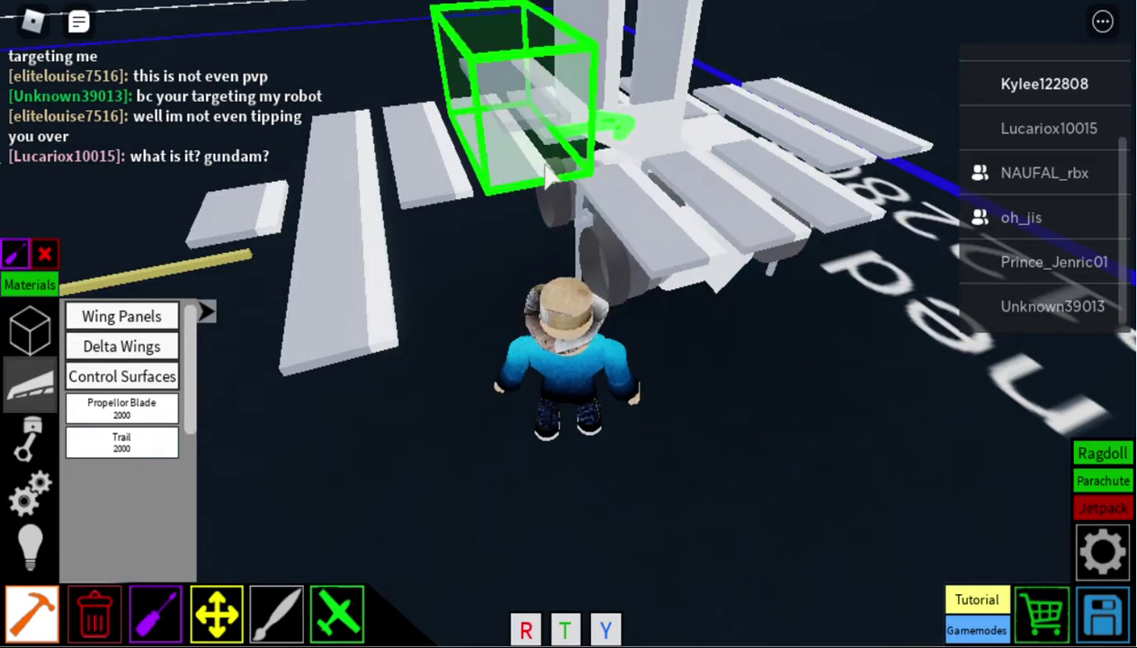
pyautogui.scroll(-10, 441, 203)
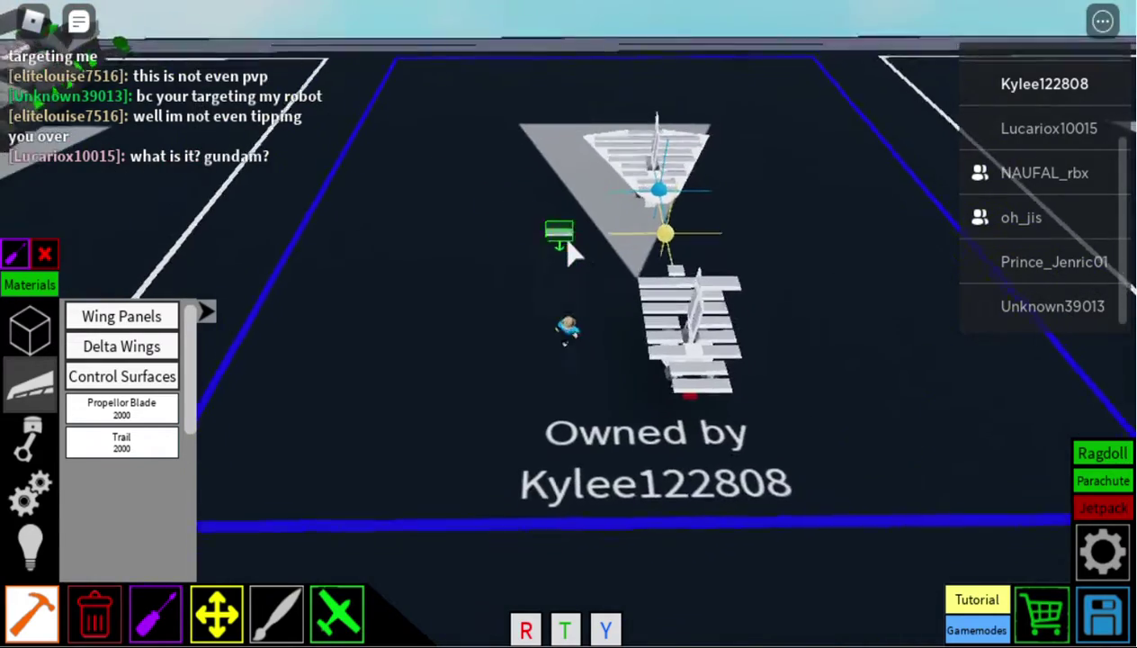
pyautogui.scroll(5, 569, 255)
pyautogui.press('2')
pyautogui.press('1')
pyautogui.scroll(5, 747, 117)
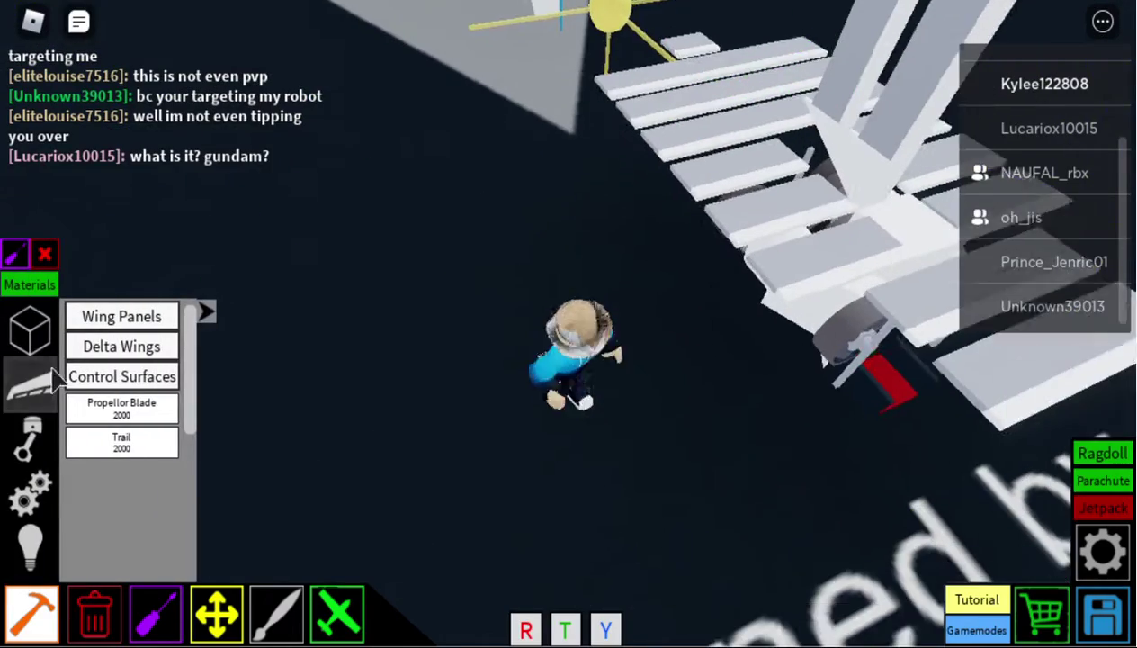
pyautogui.click(122, 315)
pyautogui.click(259, 378)
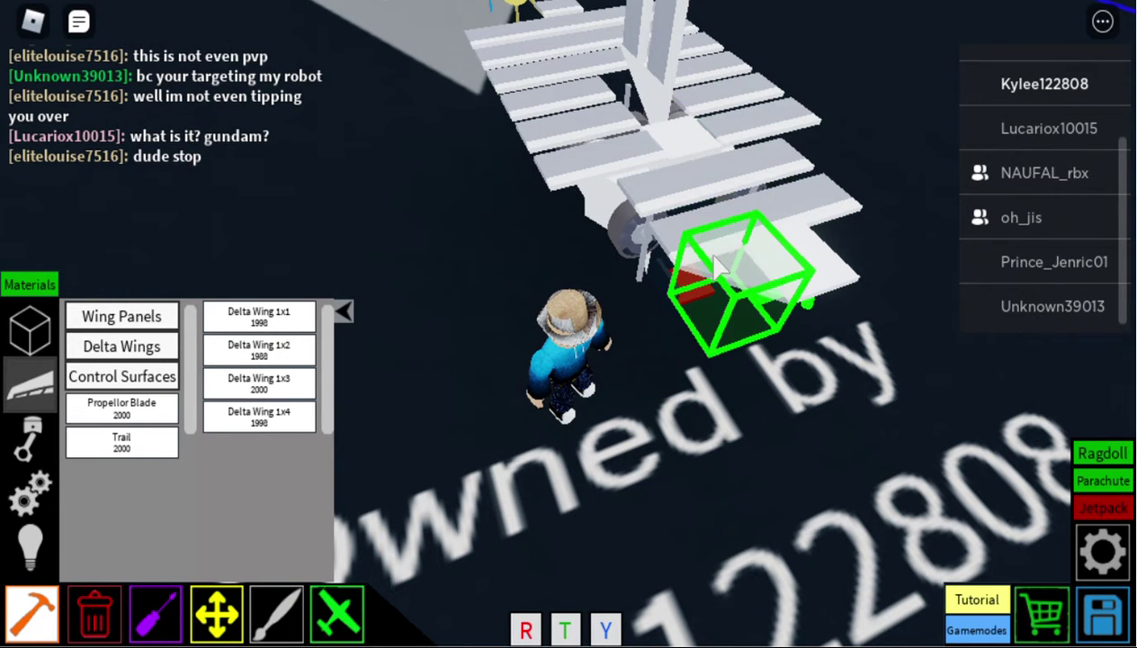
# Place a Delta Wing 1x1 tip on the plane's wing edge.
pyautogui.press('Left')
pyautogui.click(715, 261)
pyautogui.press('Left')
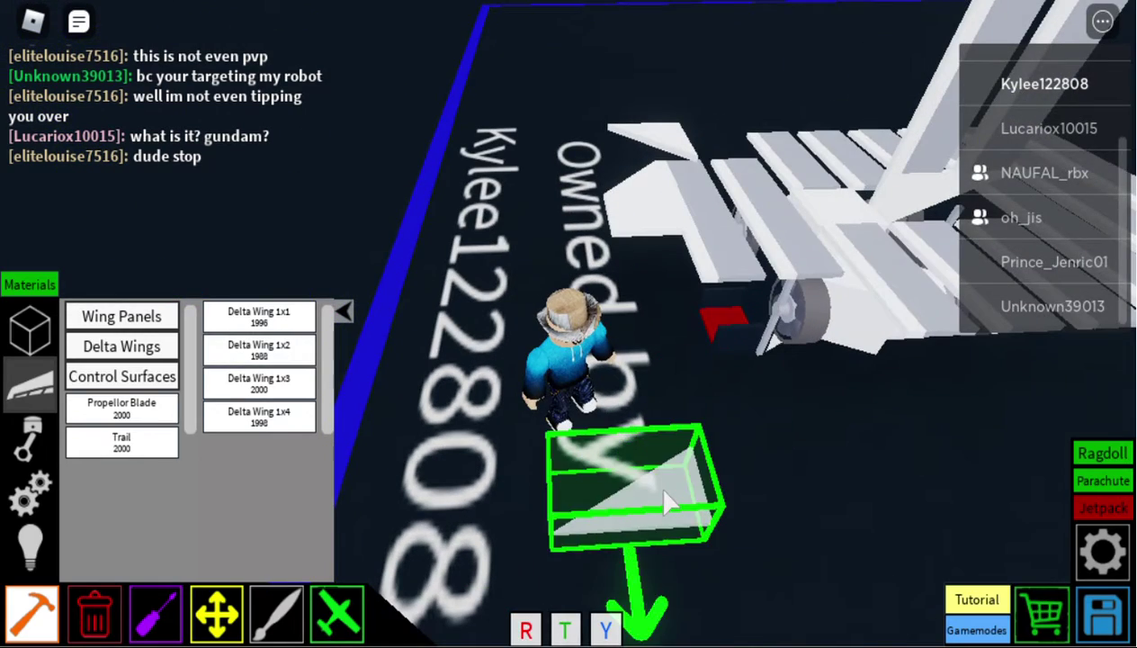
pyautogui.press('Right')
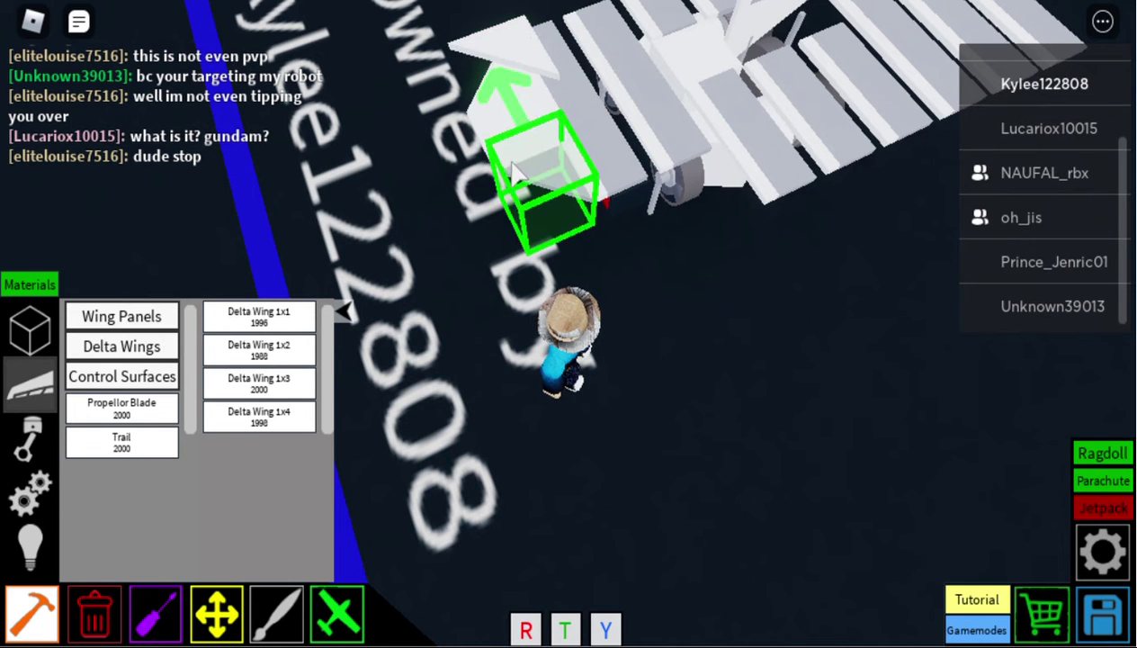
pyautogui.scroll(5, 549, 342)
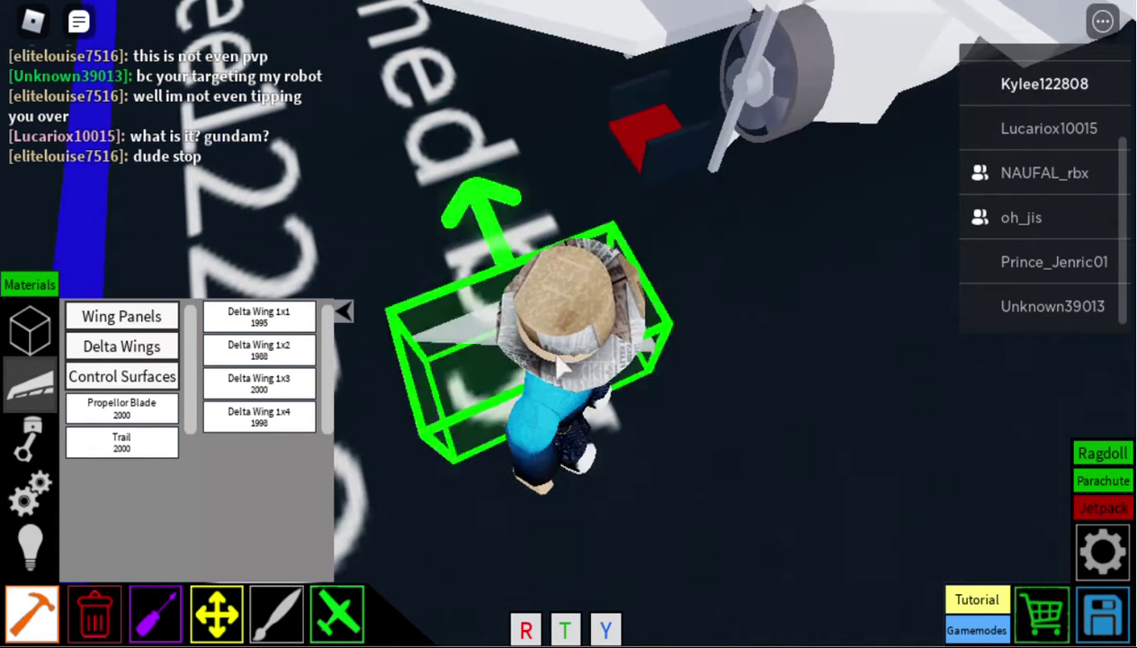
pyautogui.scroll(-3, 666, 41)
pyautogui.press('Right')
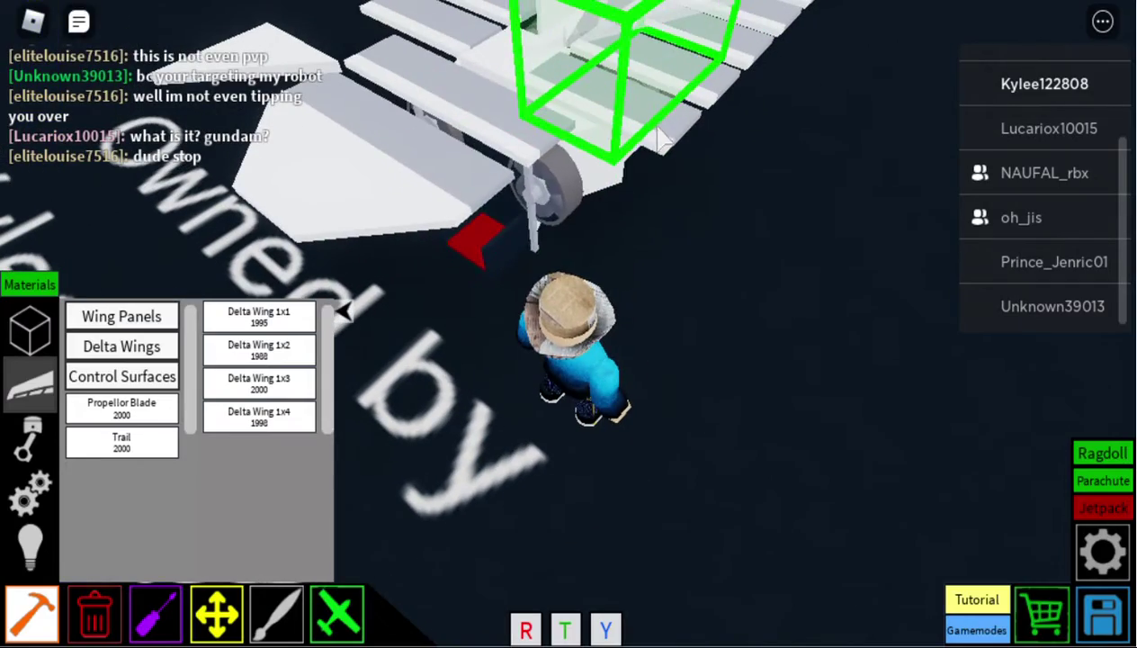
pyautogui.press('Right')
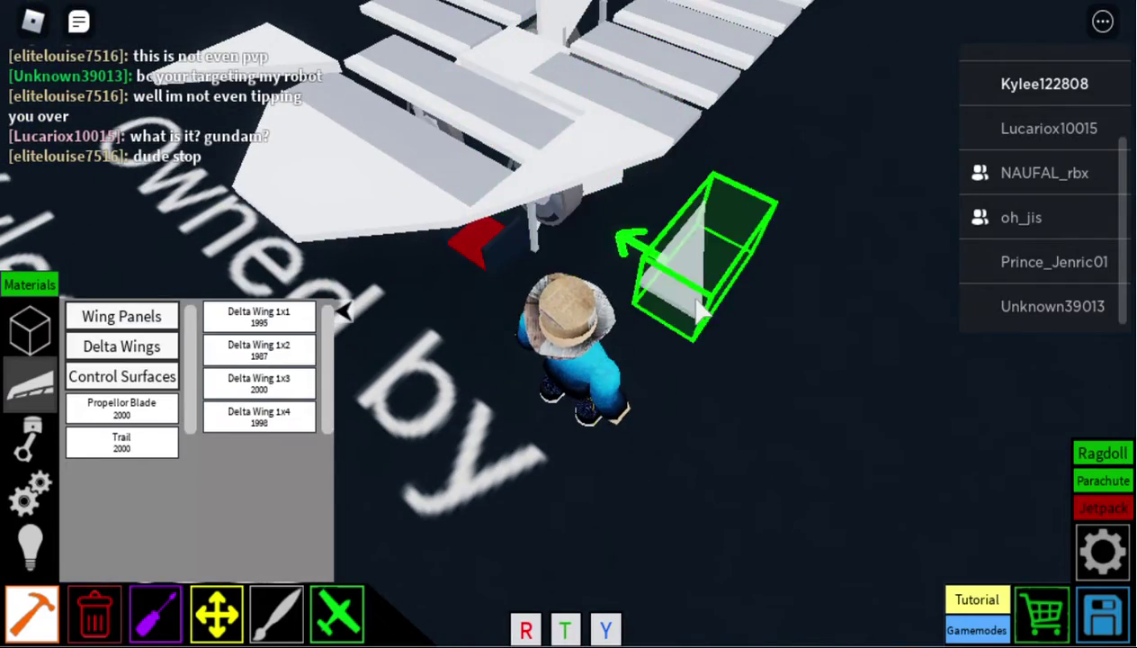
pyautogui.press('Left')
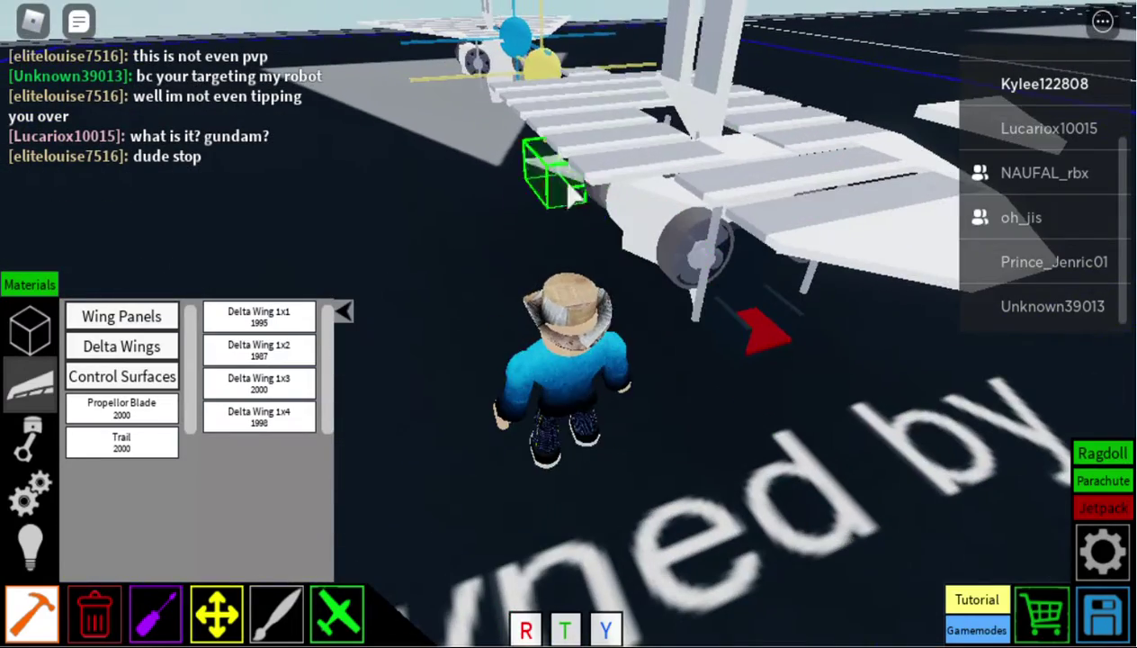
pyautogui.press('Left')
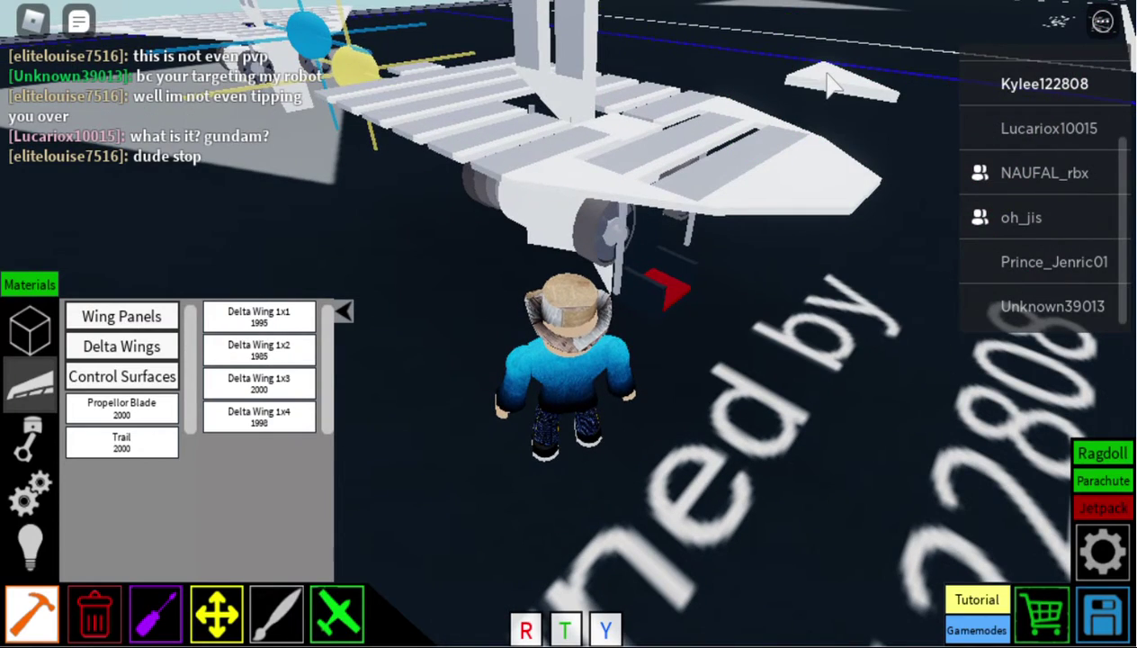
pyautogui.scroll(-3, 828, 81)
# Check the delta tips from overhead, switching between removing and placing parts.
pyautogui.press('Left')
pyautogui.press('1')
pyautogui.scroll(3, 656, 174)
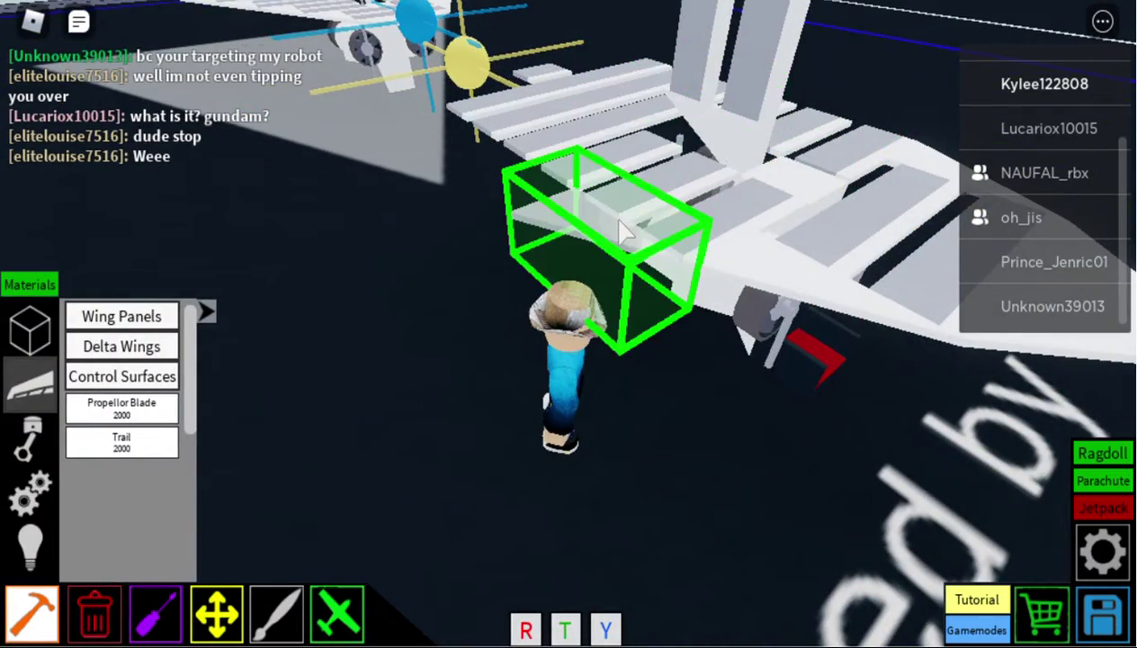
pyautogui.scroll(-3, 621, 232)
pyautogui.press('Left')
pyautogui.press('2')
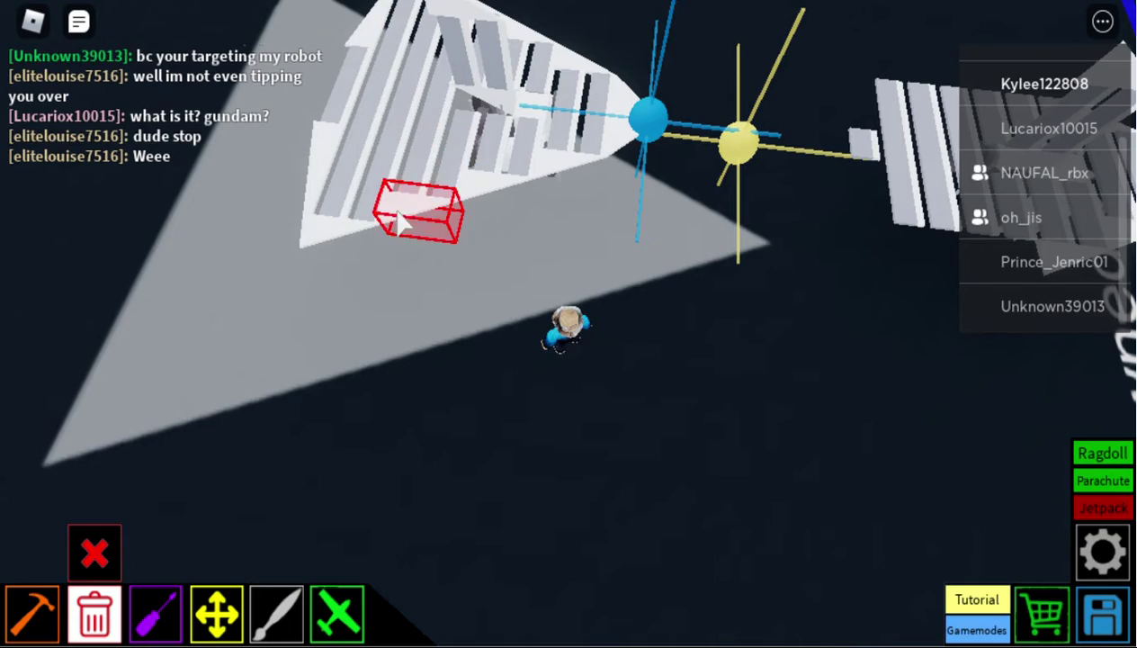
pyautogui.scroll(-2, 587, 218)
pyautogui.press('Left')
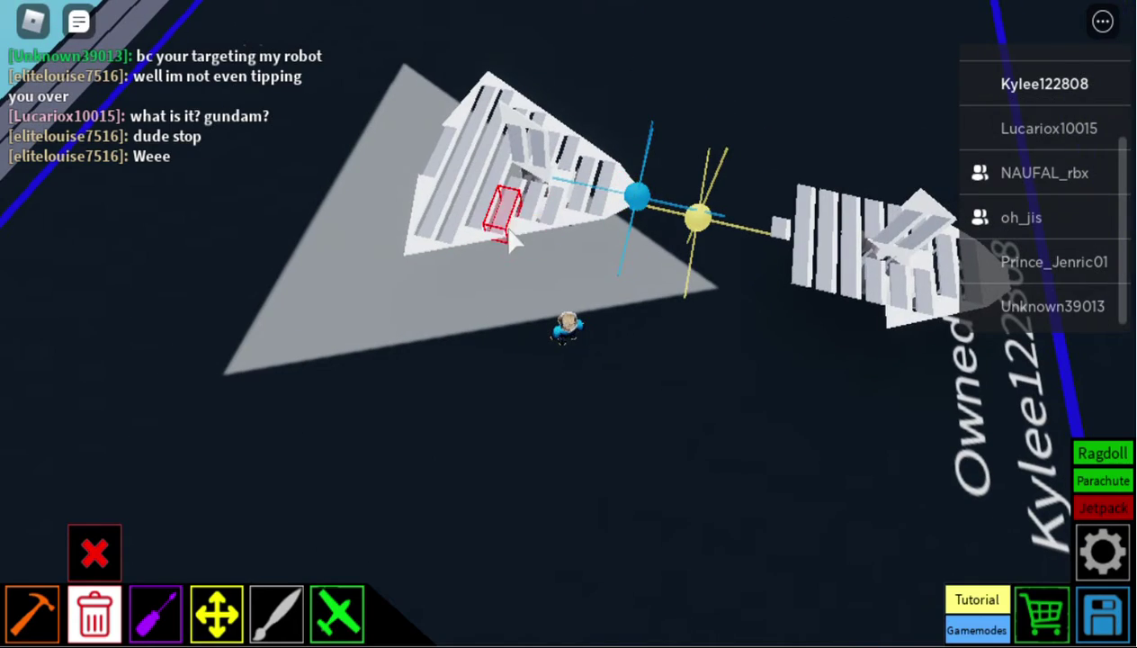
pyautogui.scroll(5, 511, 238)
pyautogui.press('1')
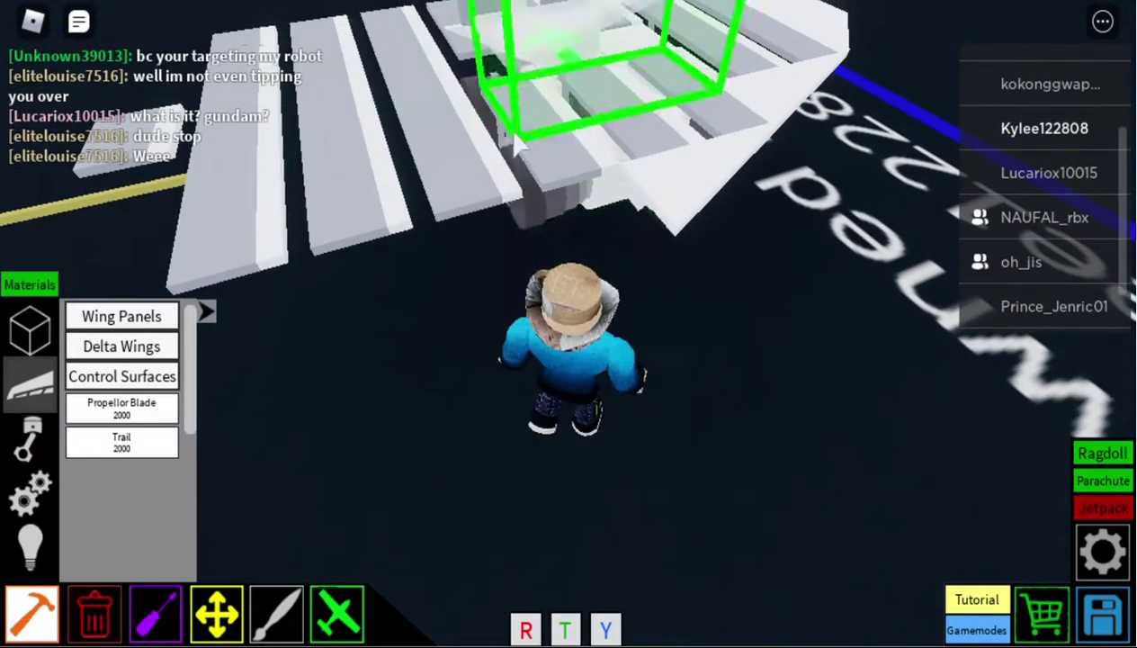
pyautogui.press('Right')
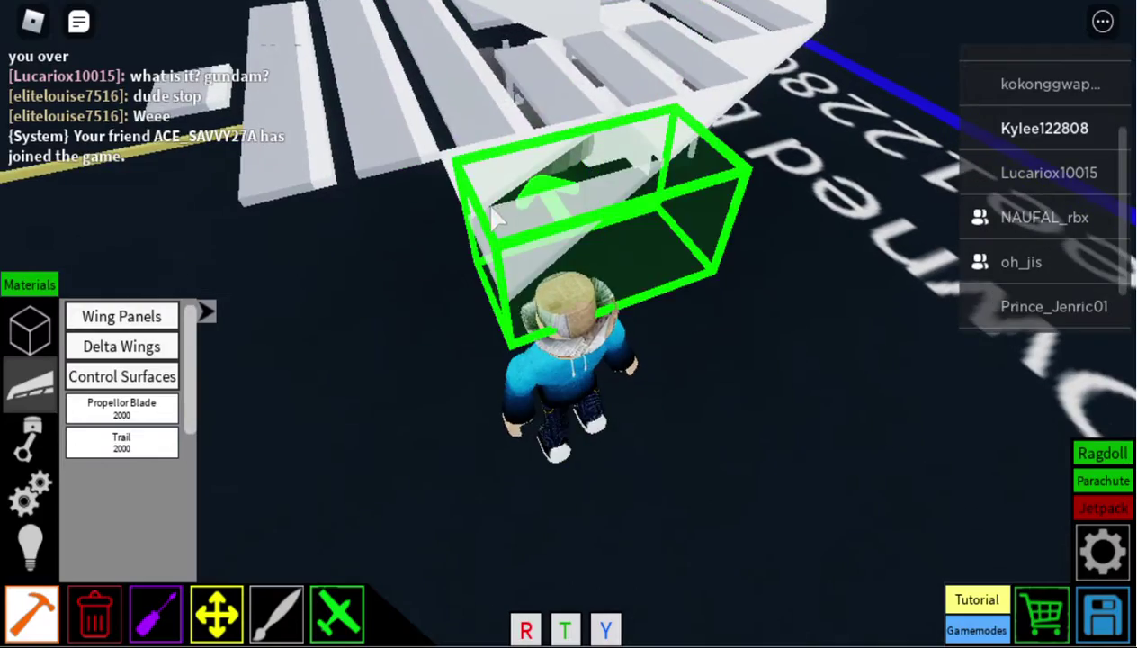
pyautogui.press('Right')
pyautogui.press('Left')
pyautogui.press('Left')
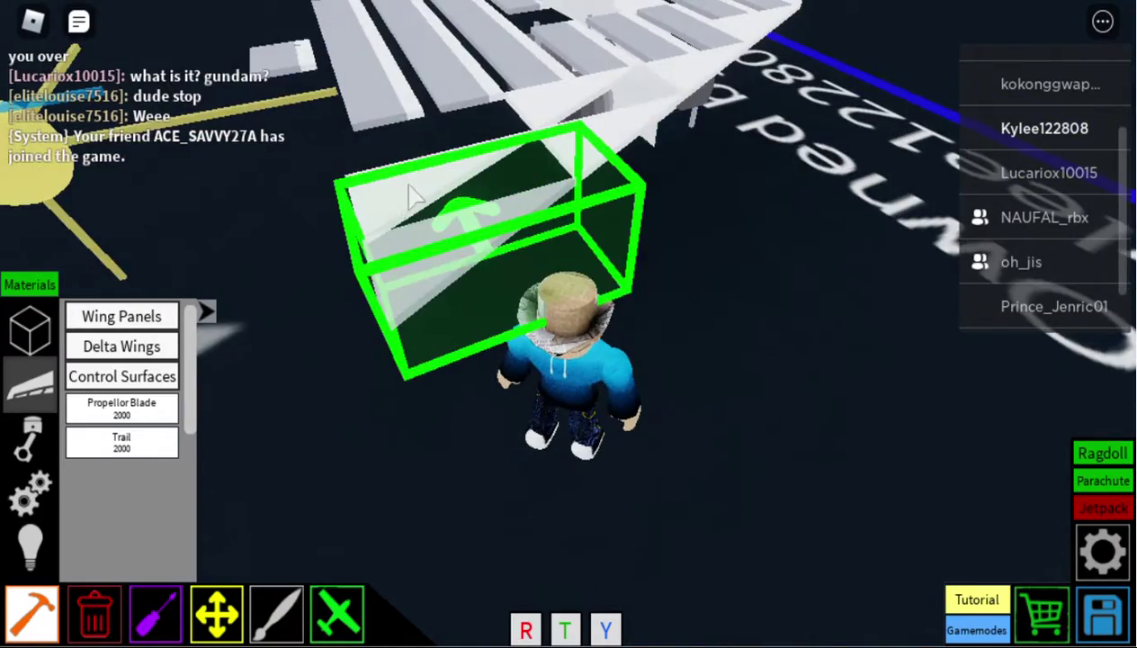
# Line up the remaining delta-wing tips along both wing edges.
pyautogui.press('2')
pyautogui.scroll(-3, 419, 204)
pyautogui.scroll(-5, 469, 210)
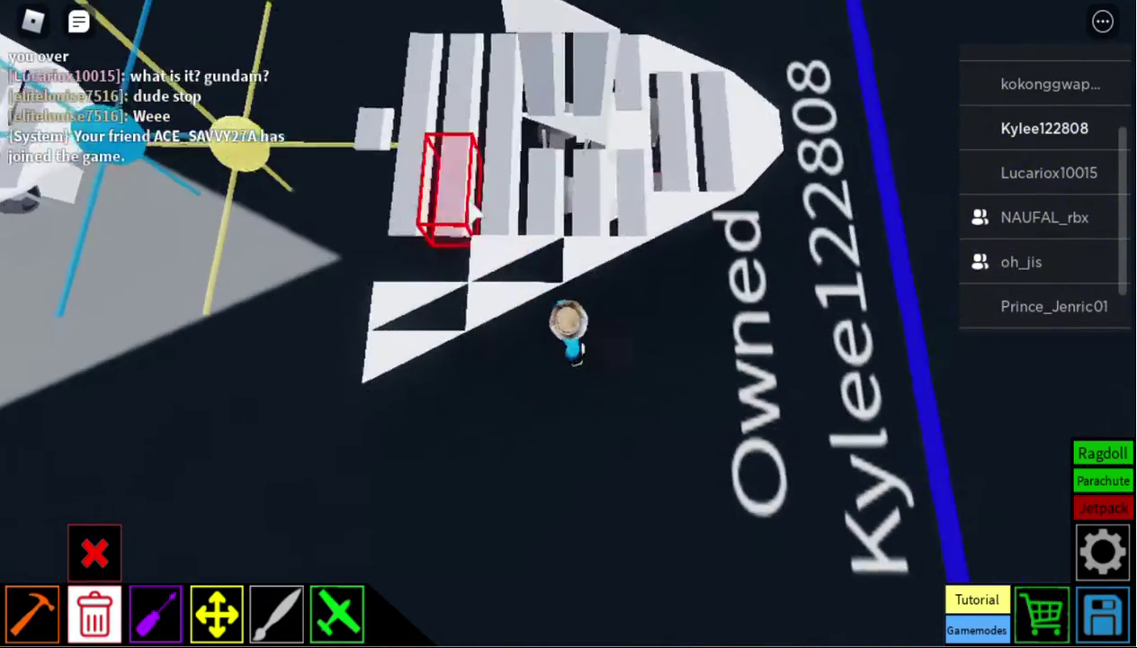
pyautogui.press('1')
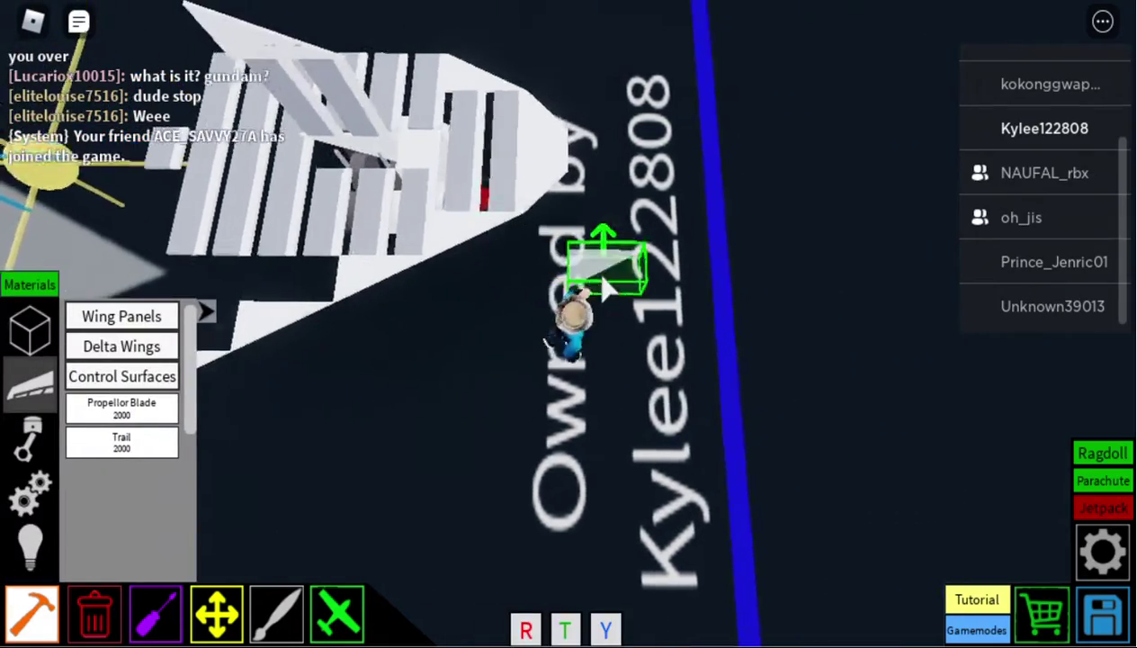
pyautogui.press('Right')
pyautogui.press('Right')
pyautogui.scroll(3, 601, 286)
pyautogui.press('Right')
pyautogui.press('Right')
pyautogui.press('Right')
pyautogui.scroll(5, 612, 270)
pyautogui.press('2')
pyautogui.press('1')
pyautogui.press('pagedown')
pyautogui.press('Right')
pyautogui.press('Right')
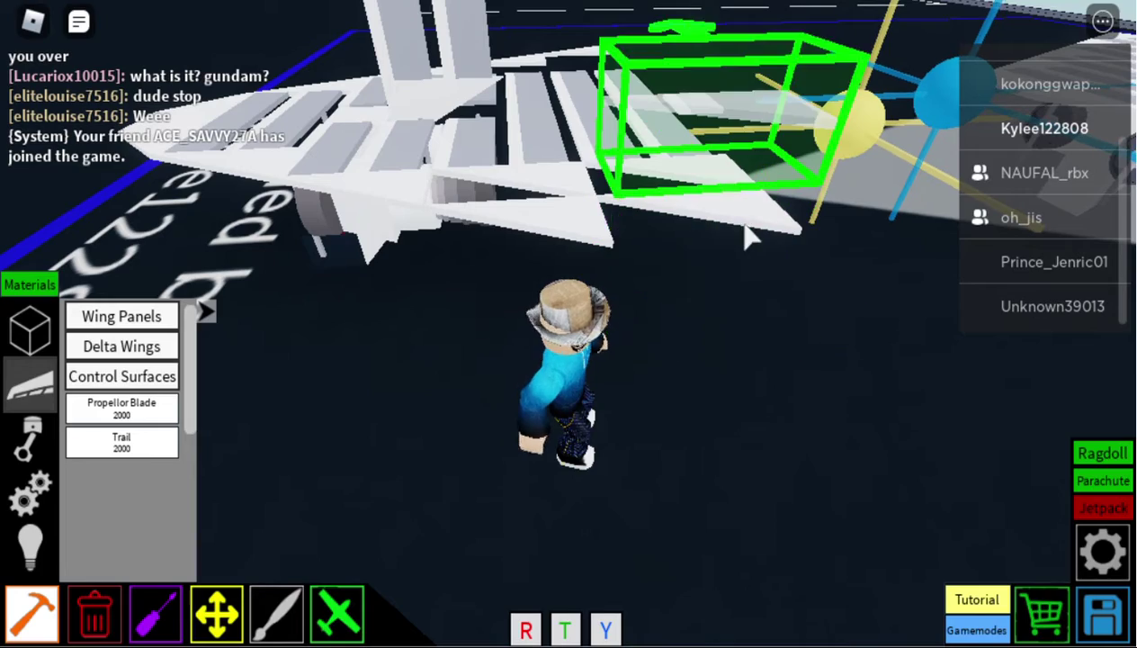
# Delete the misplaced triangular wedge piece and return to placing parts.
pyautogui.press('2')
pyautogui.click(628, 195)
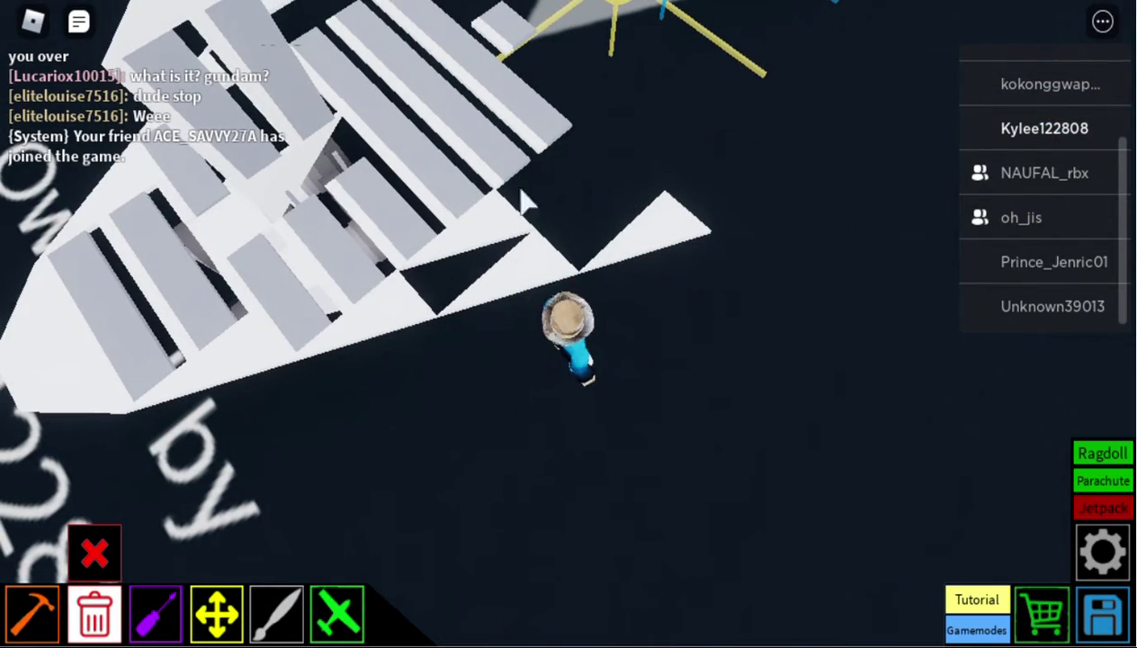
pyautogui.scroll(-10, 466, 258)
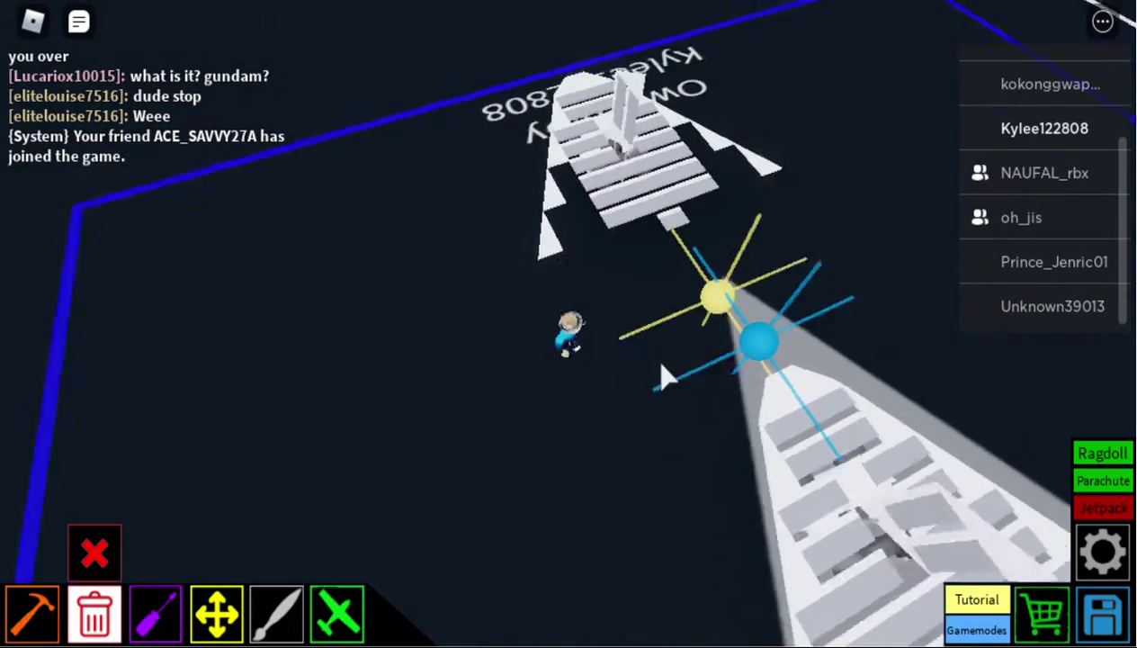
pyautogui.scroll(10, 731, 354)
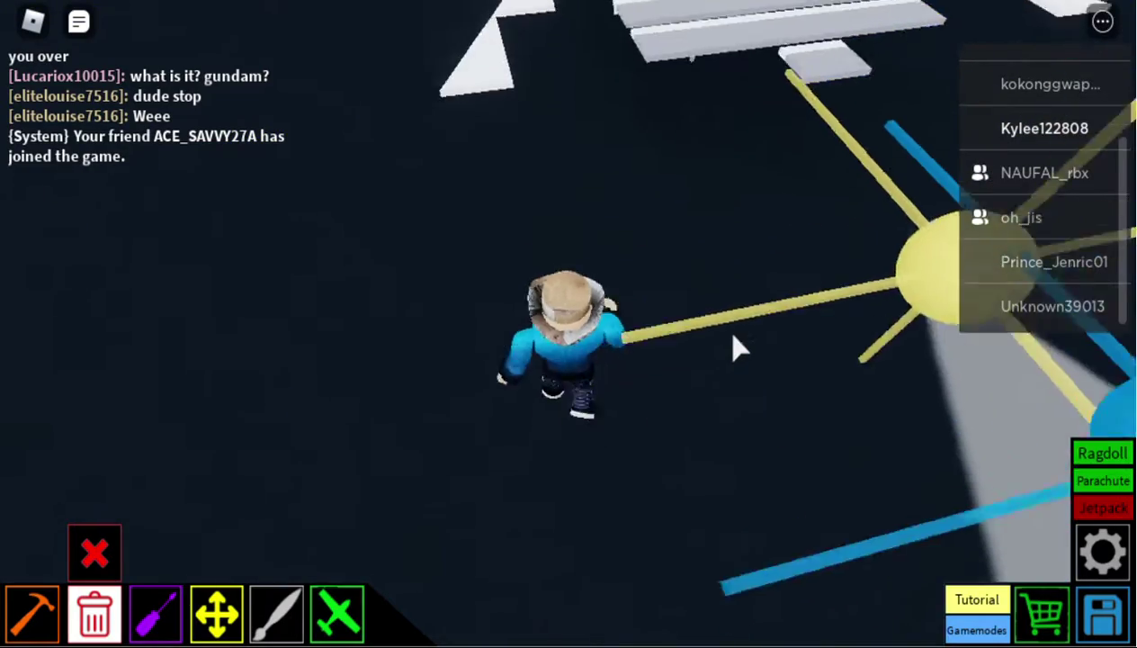
pyautogui.press('1')
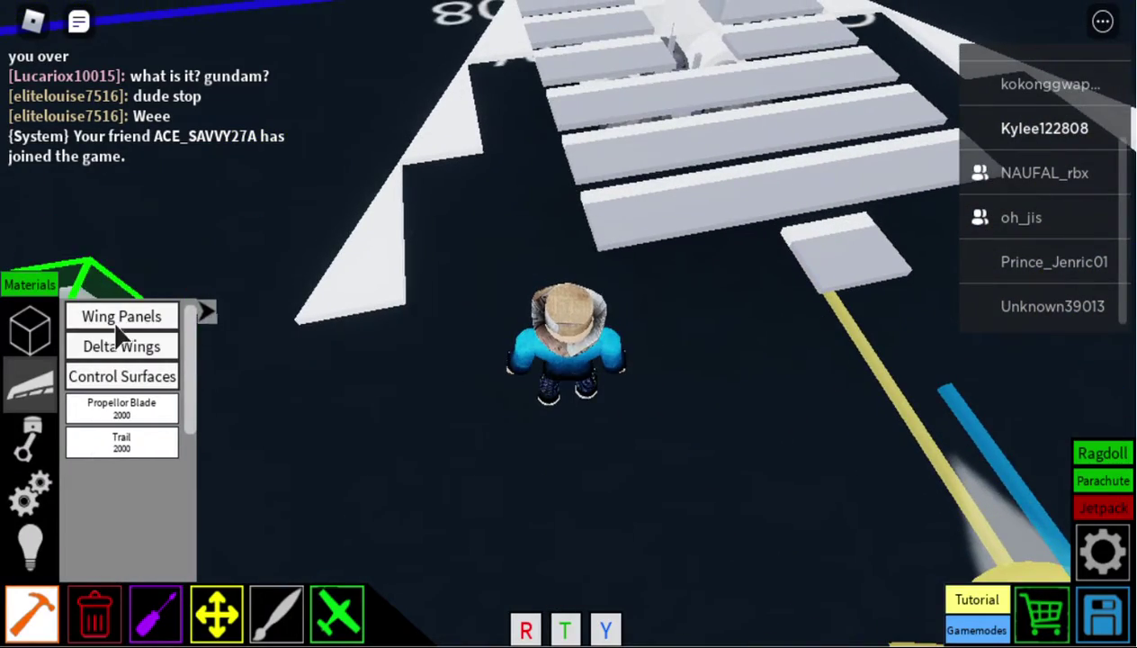
pyautogui.click(117, 319)
pyautogui.click(135, 347)
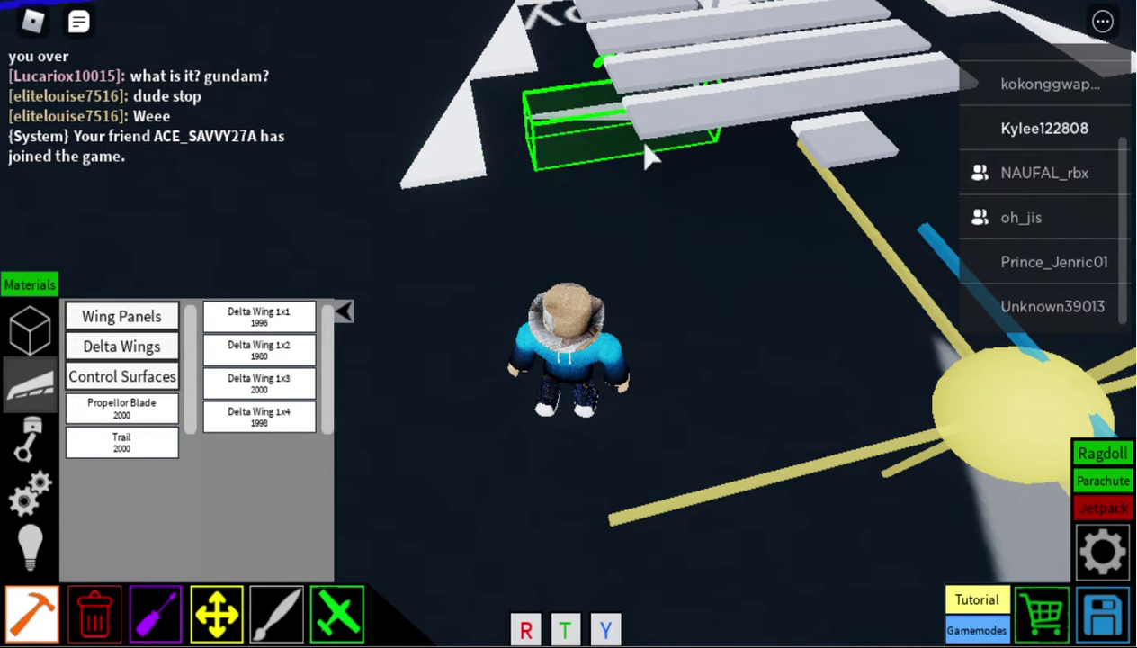
pyautogui.moveTo(635, 257); pyautogui.dragTo(619, 309)
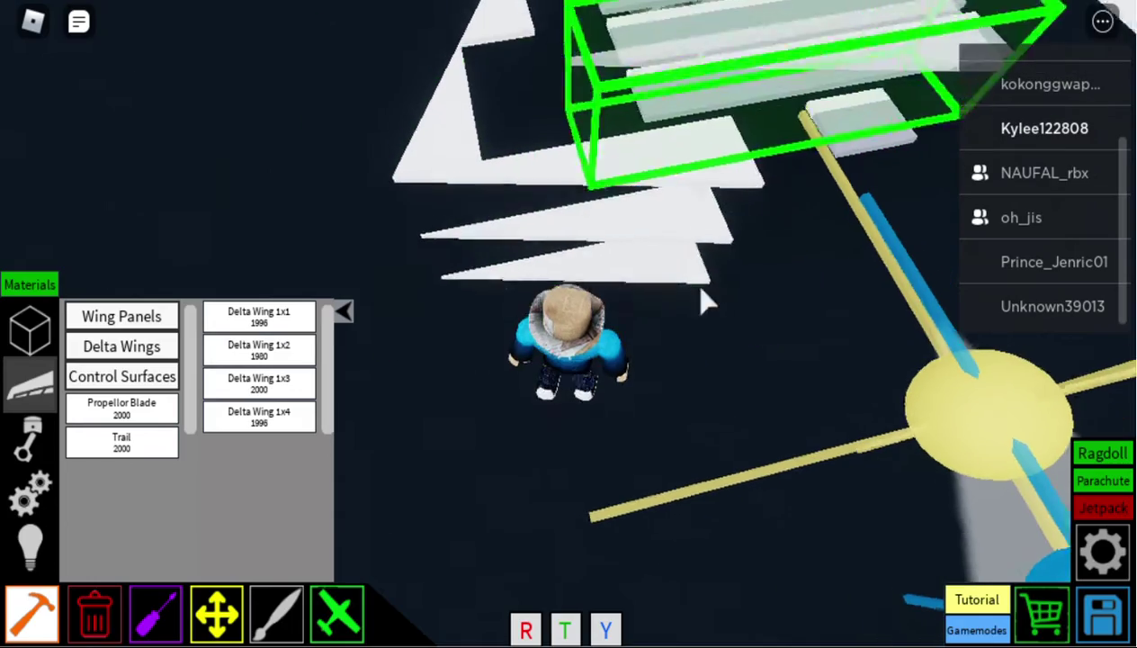
pyautogui.press('2')
pyautogui.click(646, 242)
pyautogui.press('1')
pyautogui.press('s')
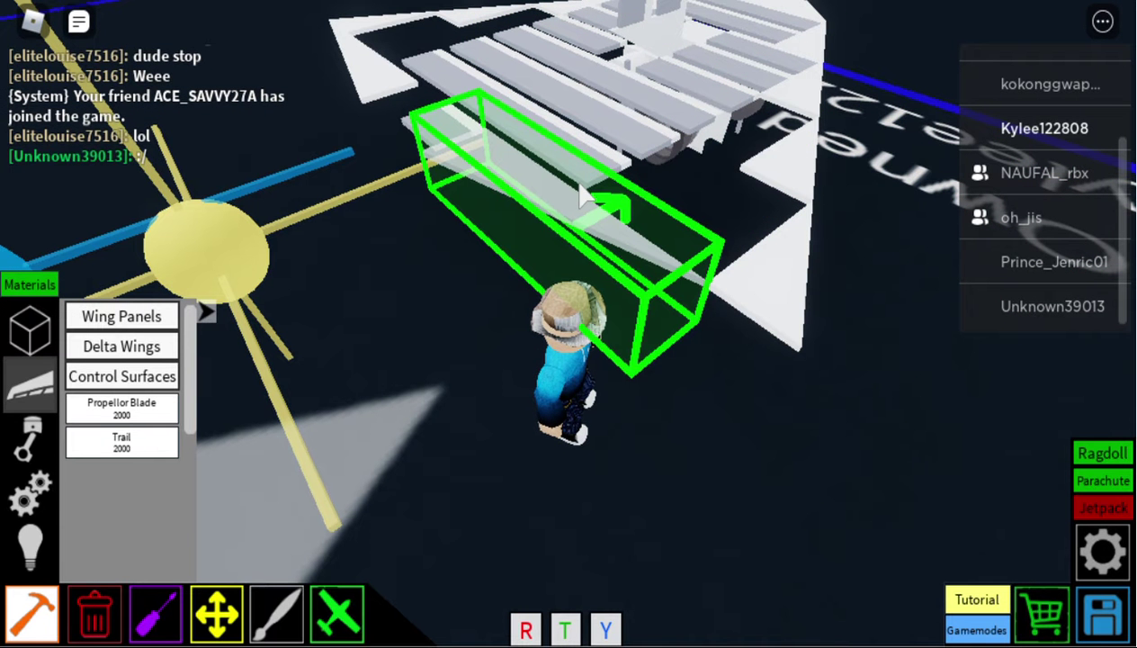
pyautogui.moveTo(615, 291); pyautogui.dragTo(601, 306)
pyautogui.press('s')
pyautogui.press('2')
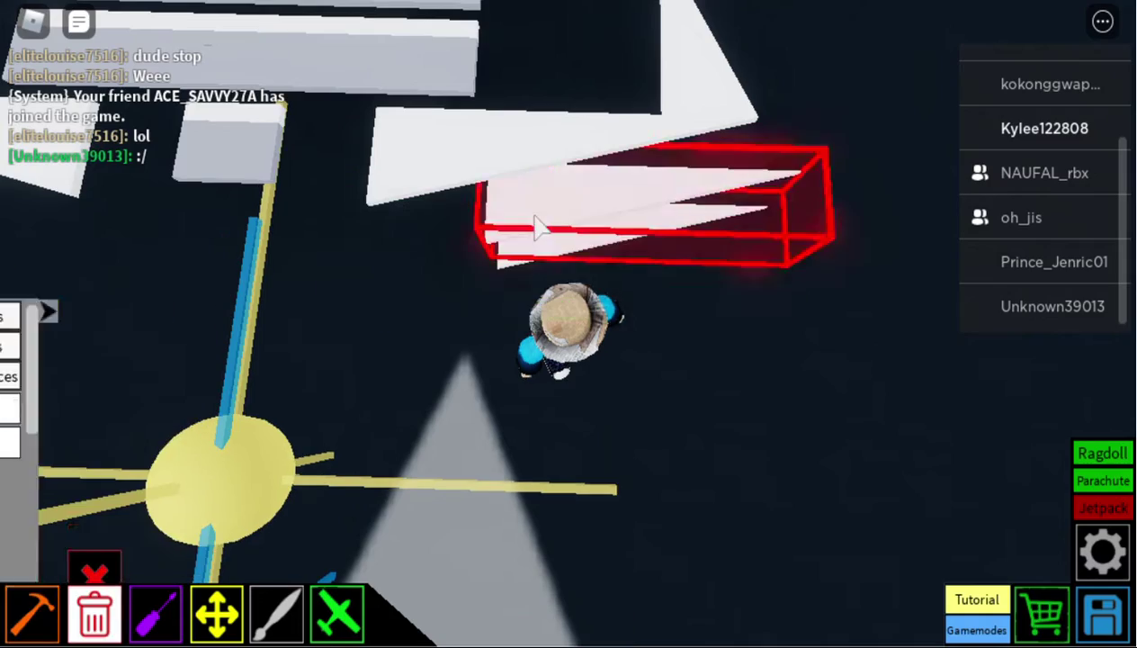
pyautogui.press('1')
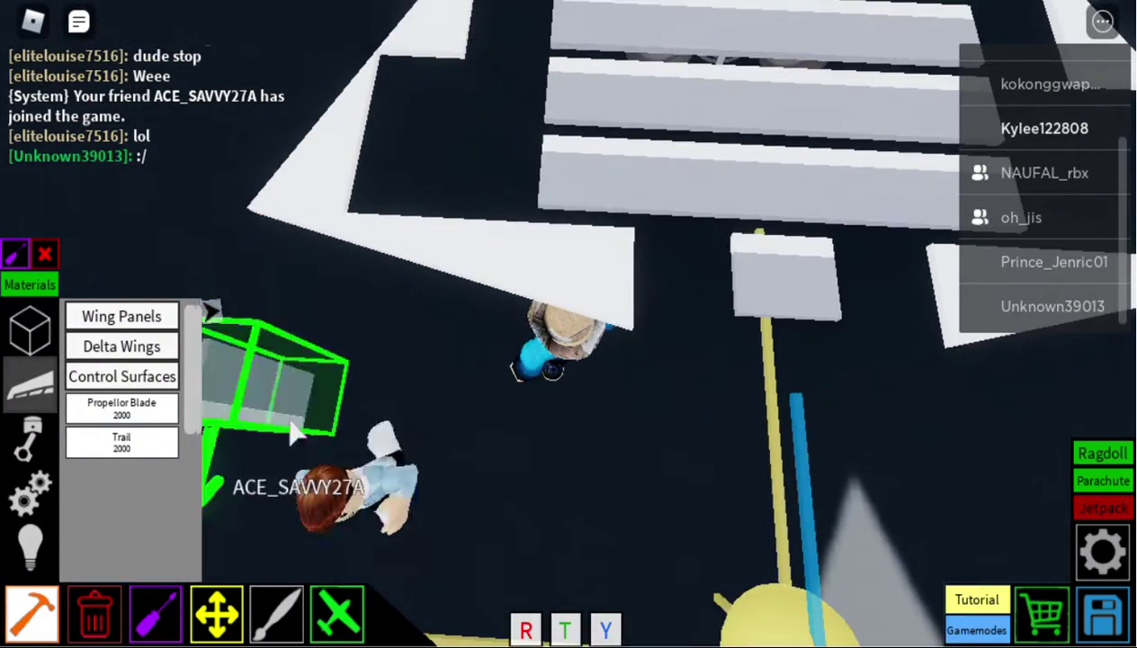
# Attach a rotated Control Surface 1x1 to the white delta-wing glider.
pyautogui.click(126, 376)
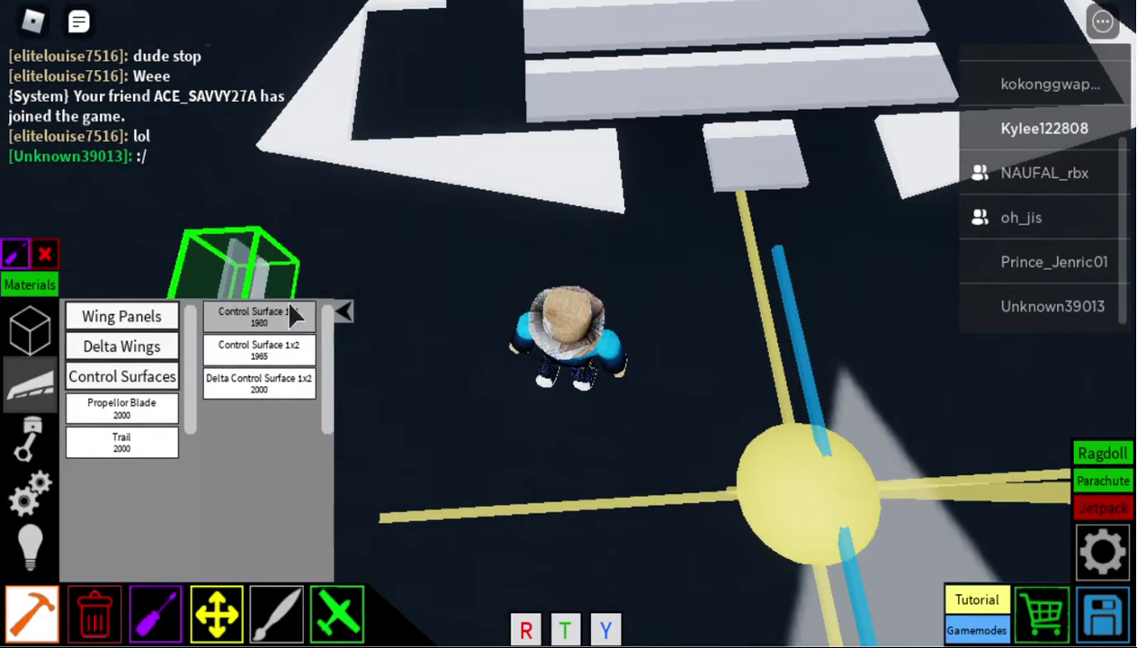
pyautogui.press('r')
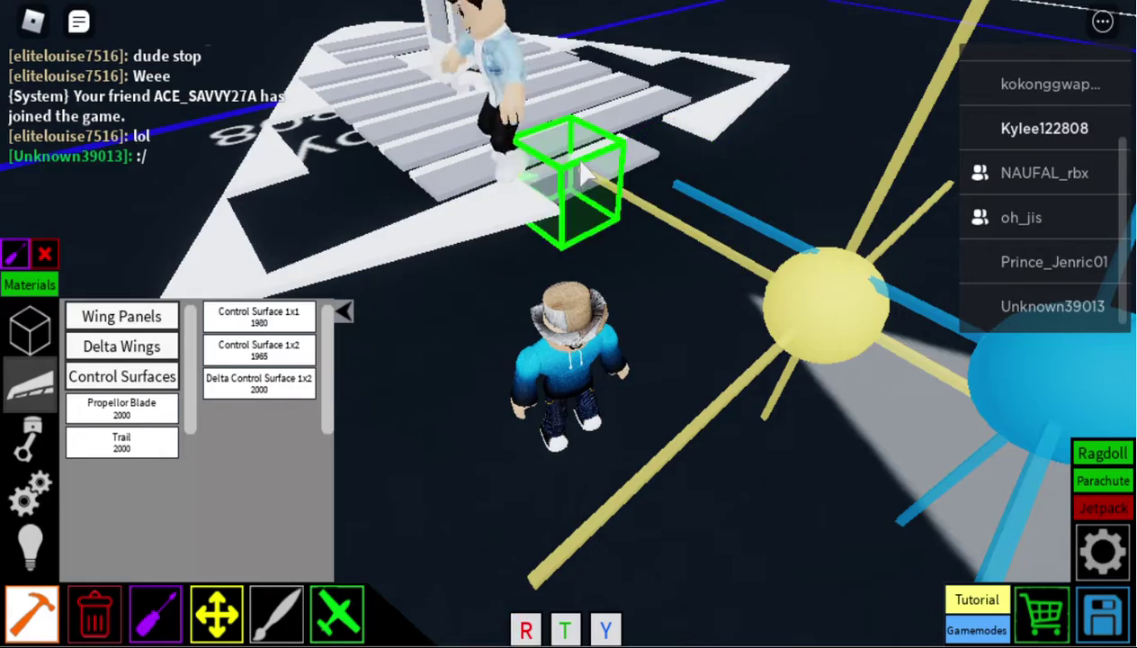
pyautogui.moveTo(585, 171)
pyautogui.mouseDown()
pyautogui.moveTo(504, 243)
pyautogui.moveTo(727, 255)
pyautogui.moveTo(648, 191)
pyautogui.moveTo(572, 180)
pyautogui.moveTo(292, 383)
pyautogui.mouseUp()
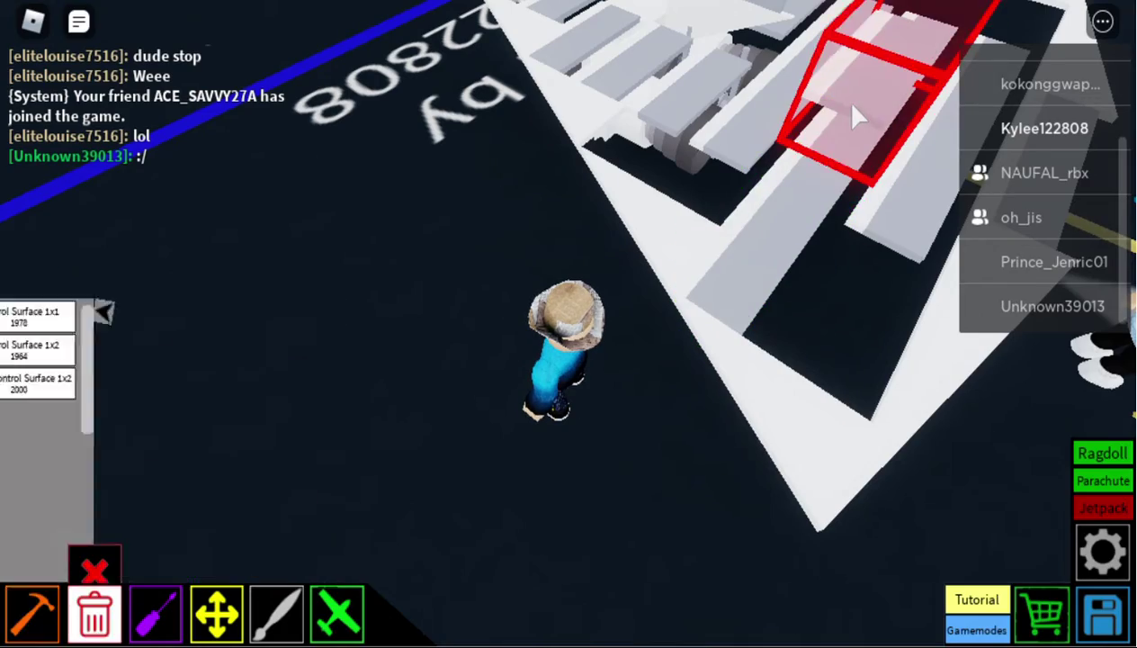
pyautogui.moveTo(874, 241)
pyautogui.mouseDown()
pyautogui.moveTo(639, 175)
pyautogui.moveTo(650, 179)
pyautogui.moveTo(545, 92)
pyautogui.moveTo(878, 194)
pyautogui.moveTo(900, 215)
pyautogui.moveTo(825, 223)
pyautogui.mouseUp()
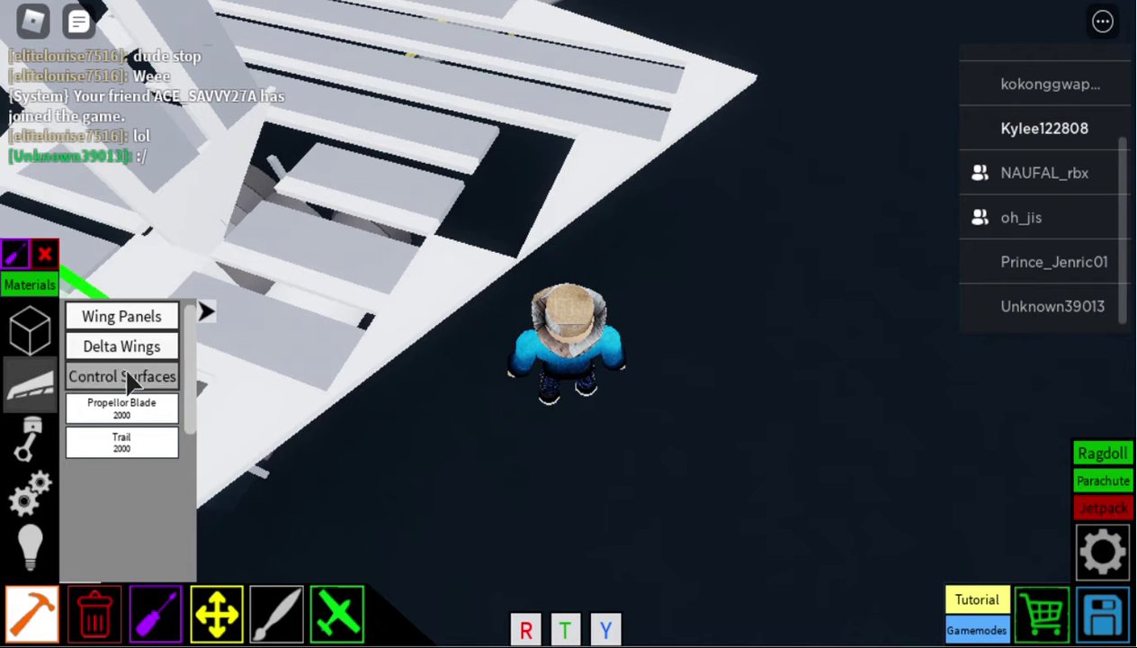
pyautogui.click(130, 378)
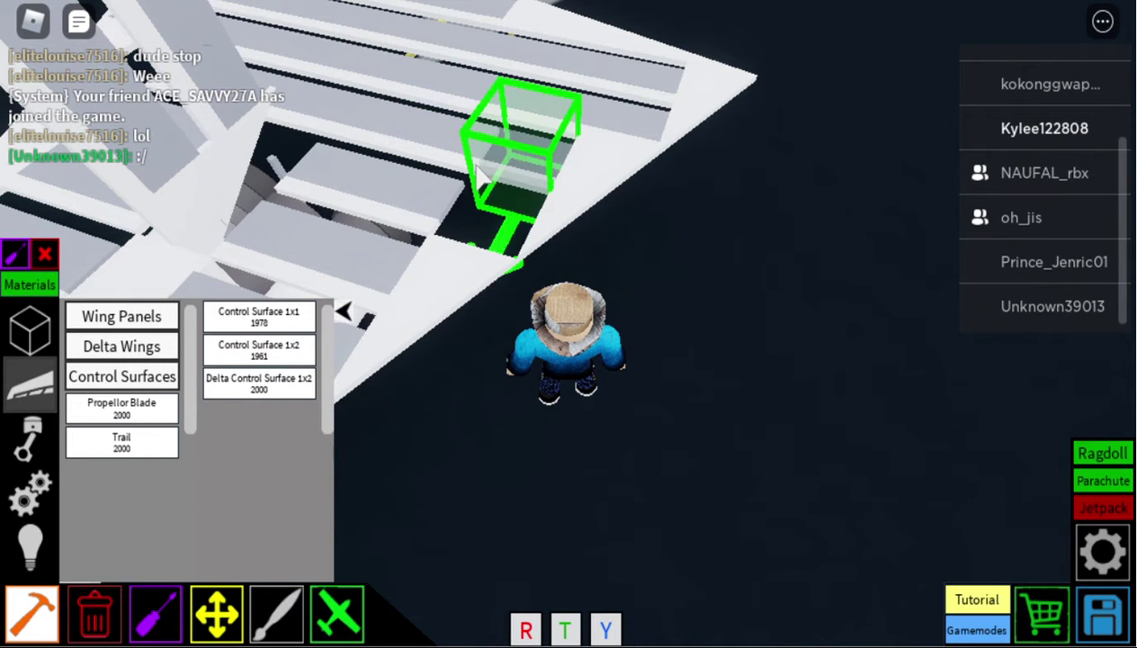
pyautogui.click(480, 171)
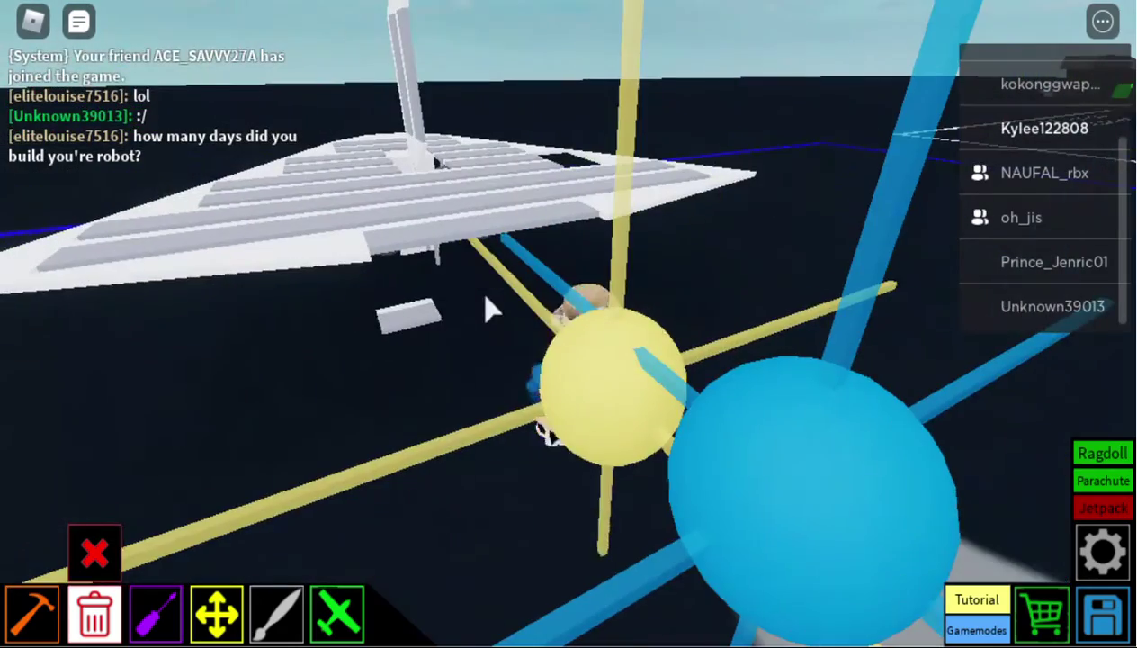
# Put away the building parts and spawn the glider into flight mode.
pyautogui.press('e')
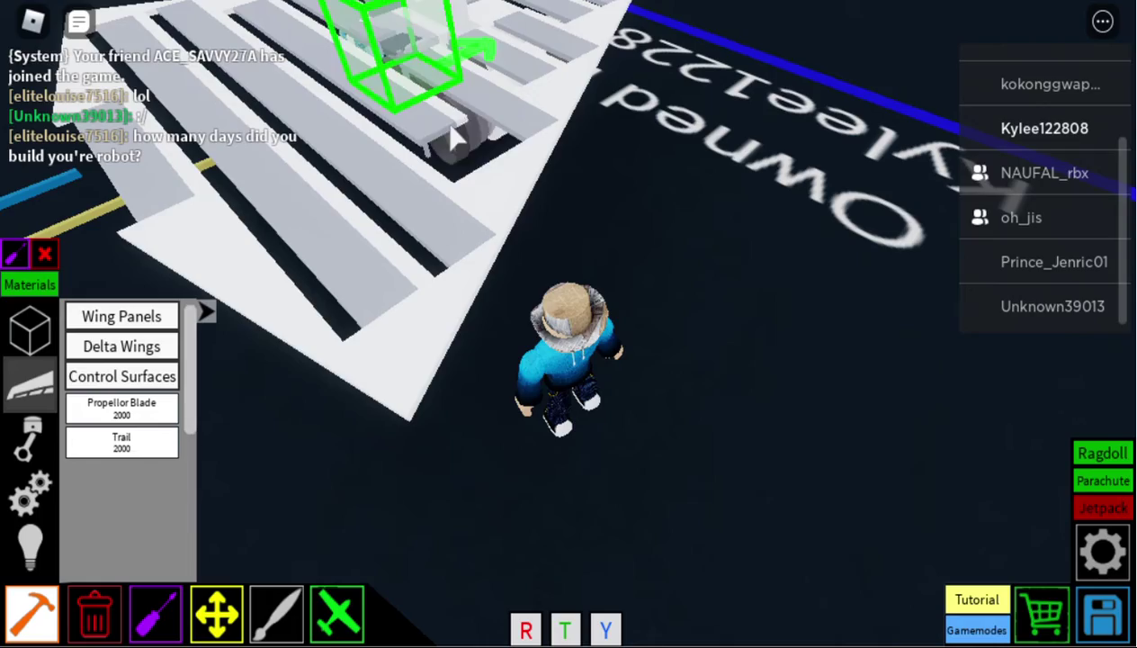
pyautogui.moveTo(459, 133); pyautogui.dragTo(685, 173)
pyautogui.press('e')
pyautogui.click(337, 627)
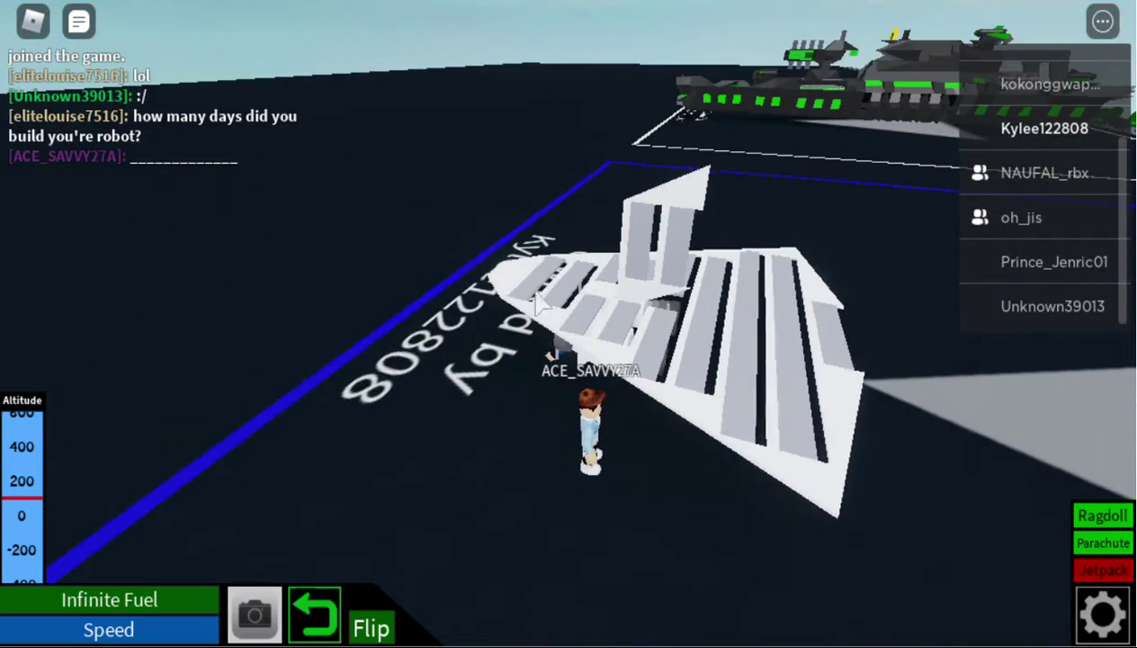
# Throttle the glider up over the green terrain, then end the flight back at the base.
pyautogui.press('w')
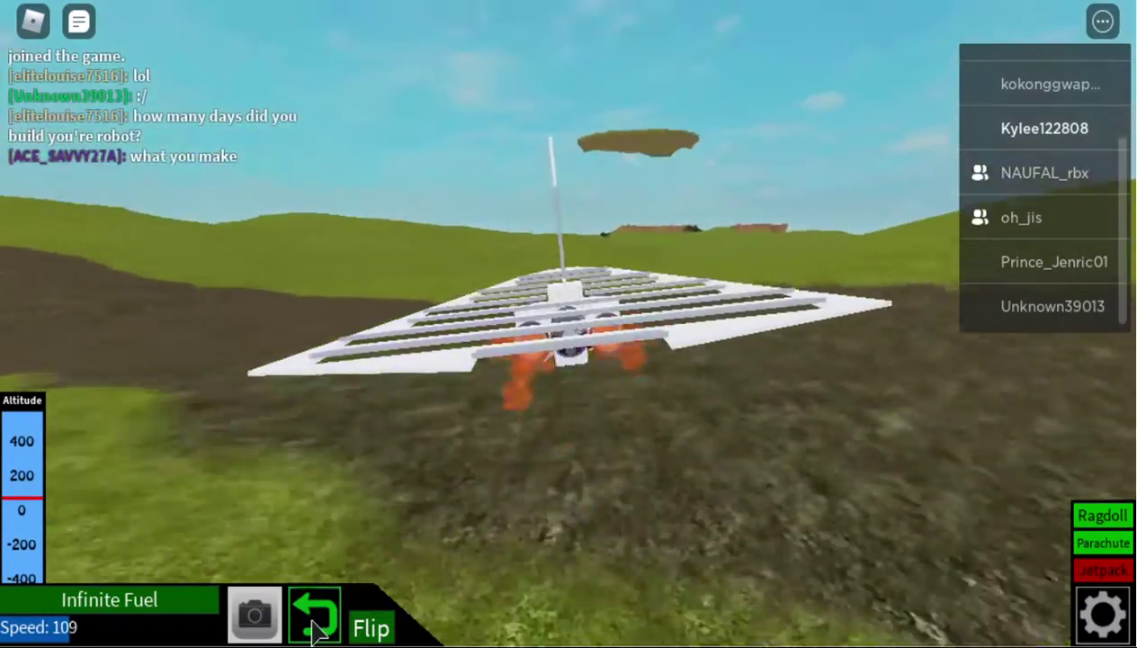
pyautogui.click(315, 620)
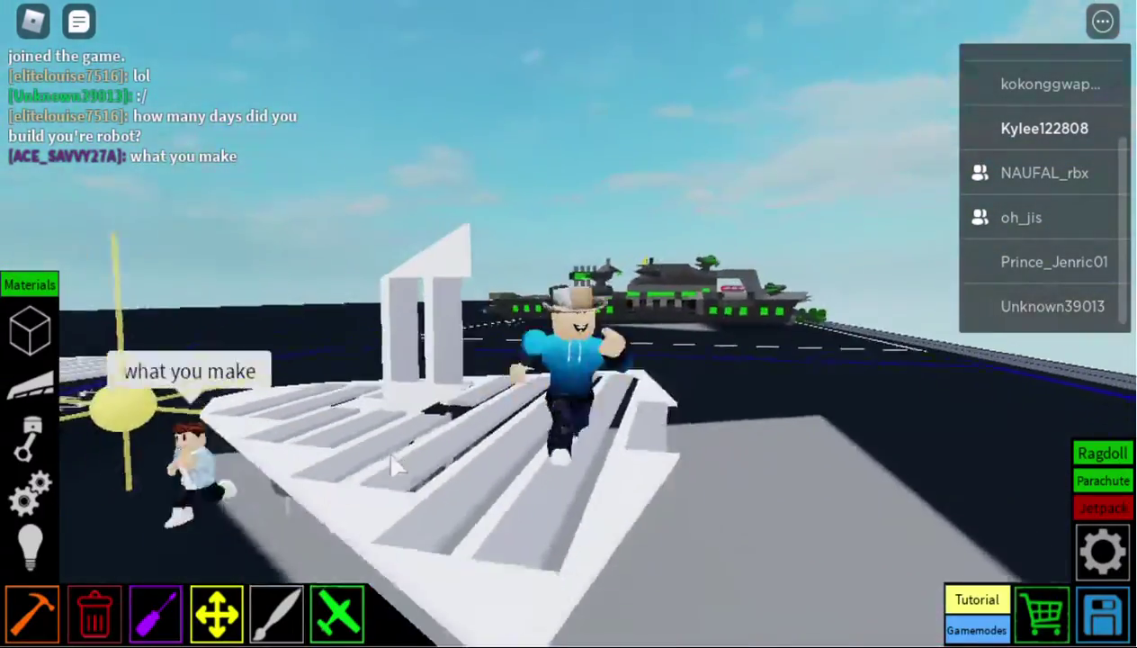
pyautogui.press('w')
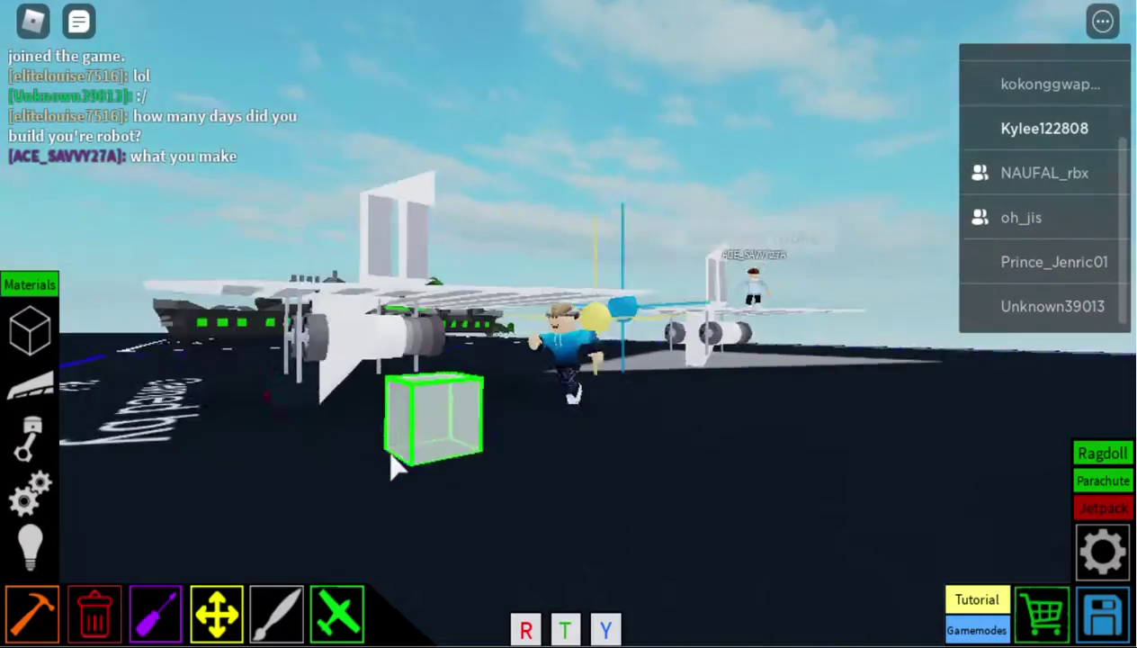
# Walk the character back to the glider and board it to relaunch under rocket thrust.
pyautogui.press('s')
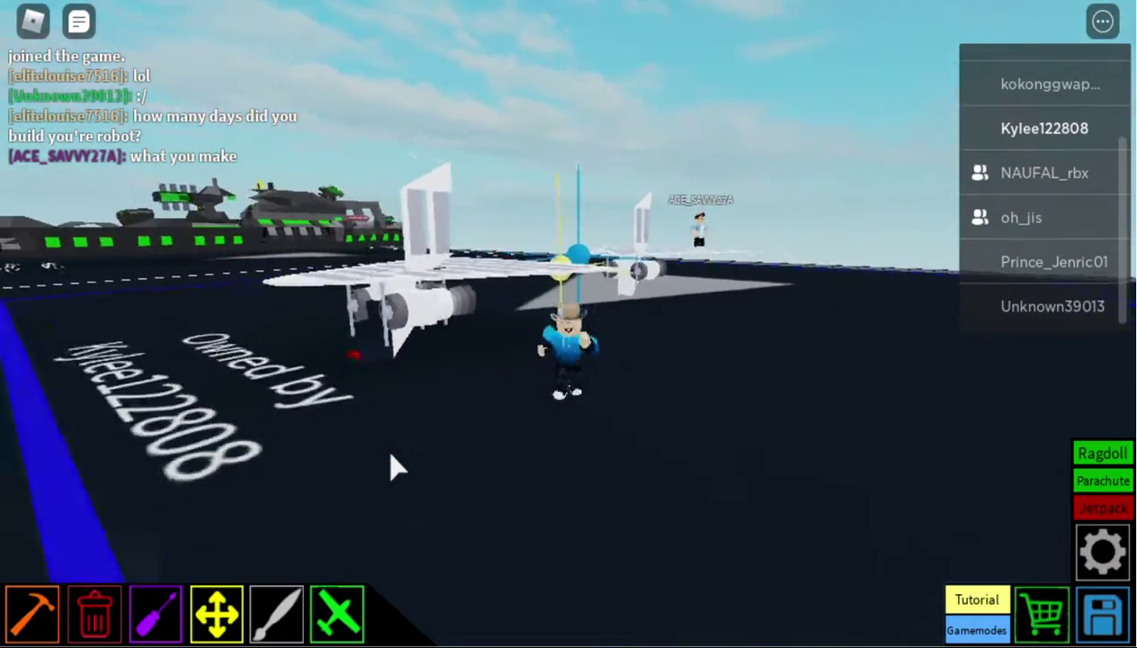
pyautogui.press('s')
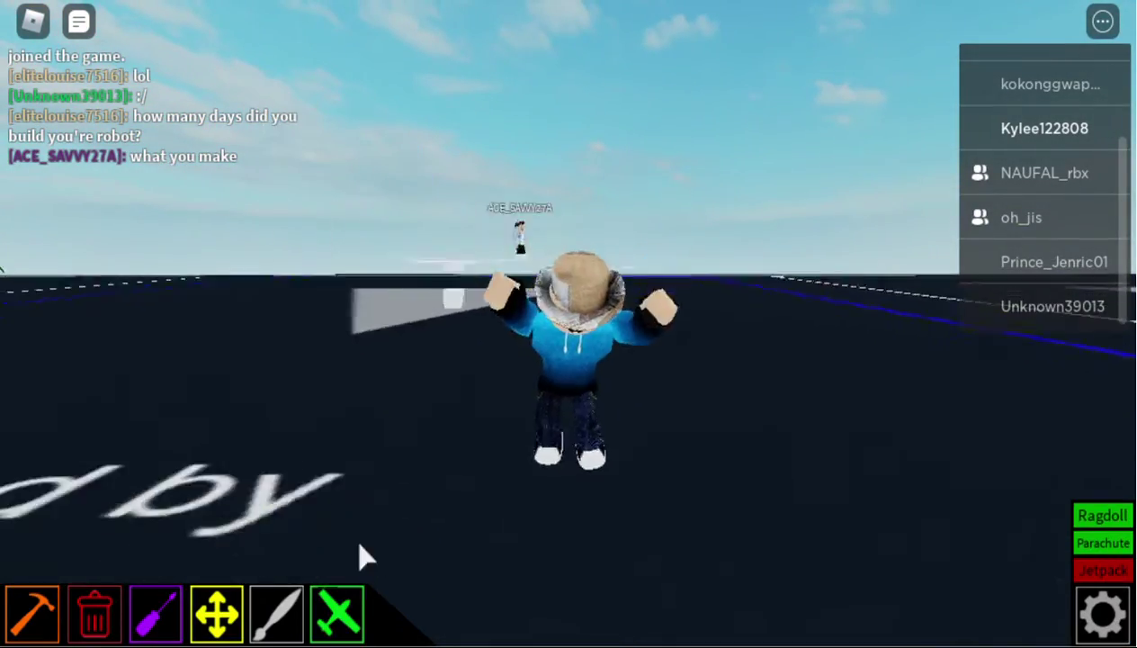
pyautogui.press('s')
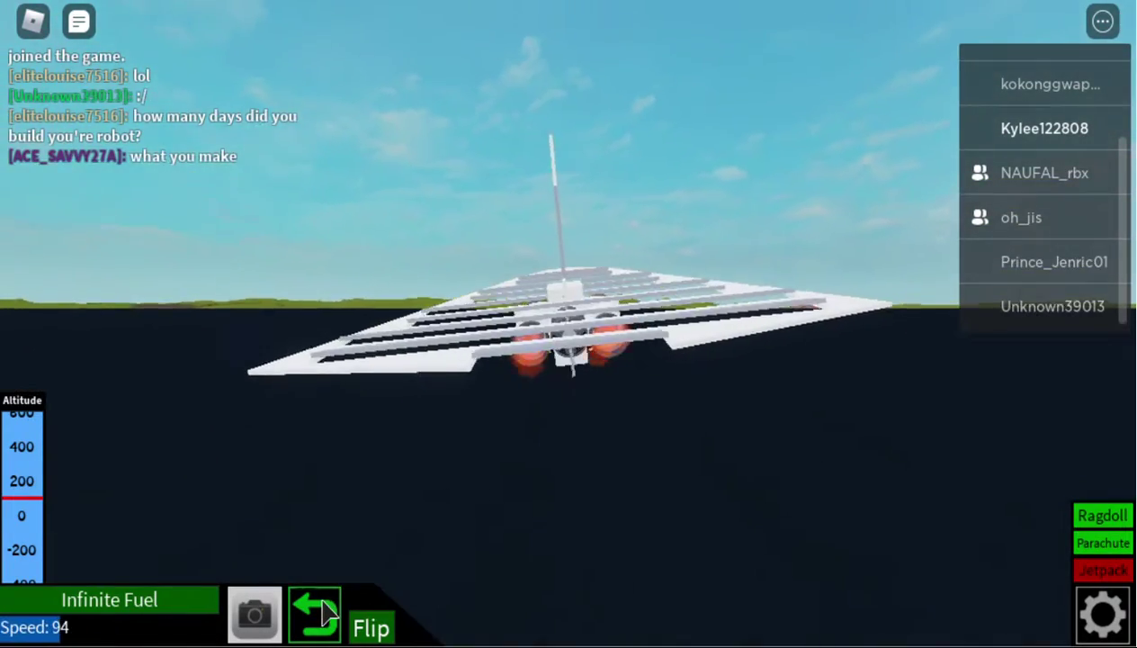
# Restart the flight, throttle up, switch to chase view, climb, then return to the build plot.
pyautogui.click(326, 612)
pyautogui.press('w')
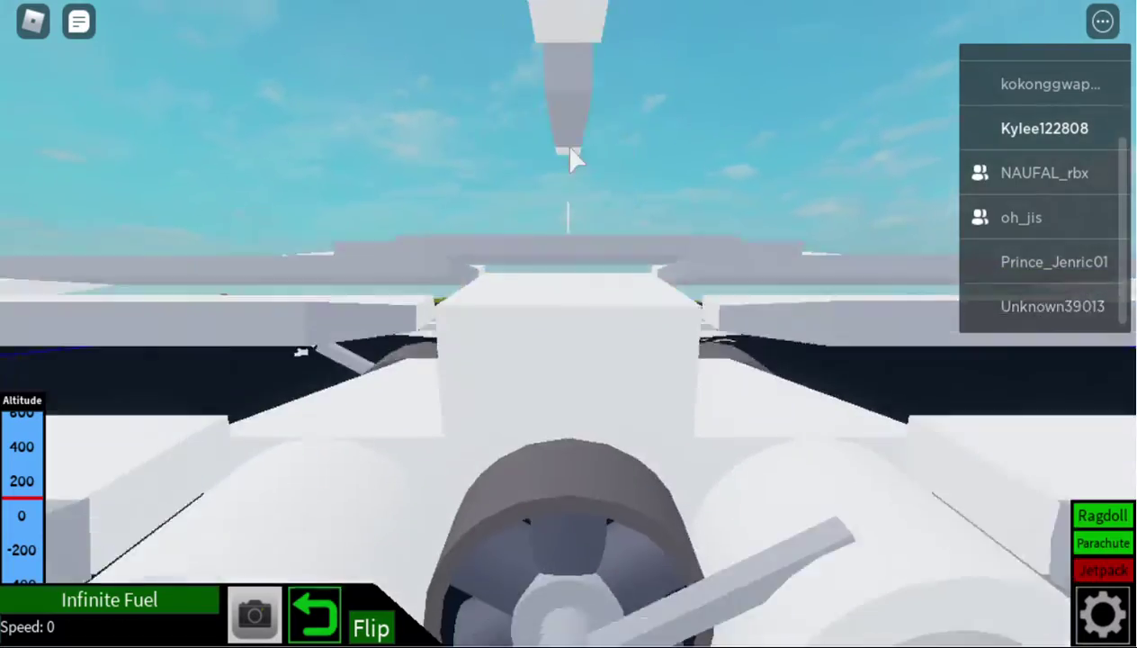
pyautogui.press('w')
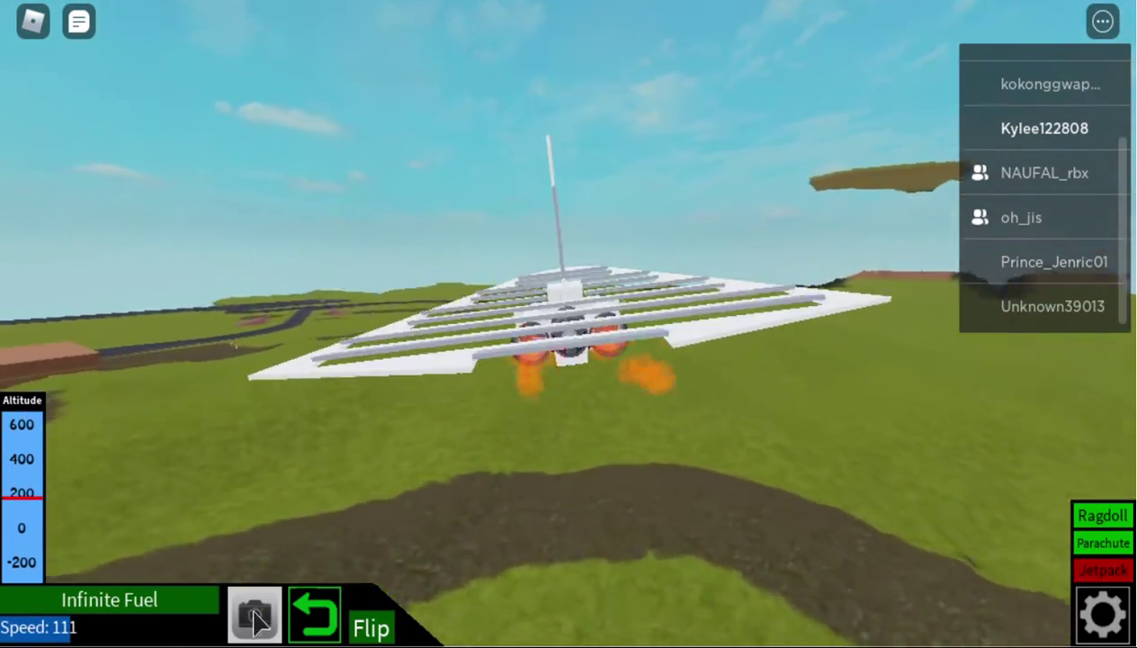
pyautogui.click(255, 619)
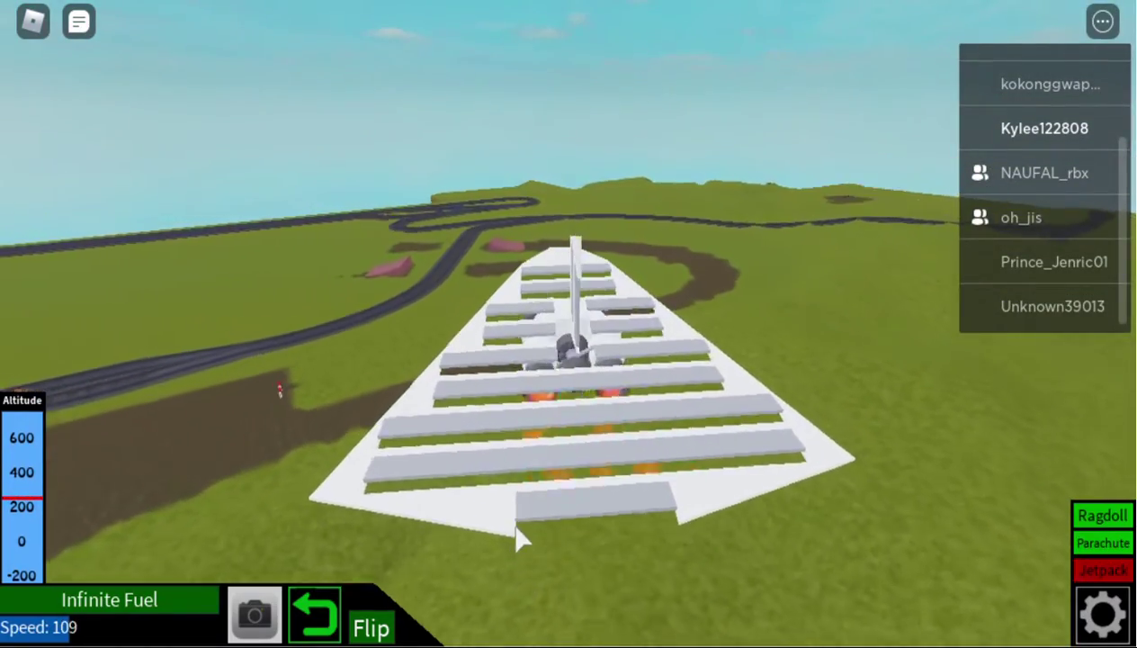
pyautogui.press('s')
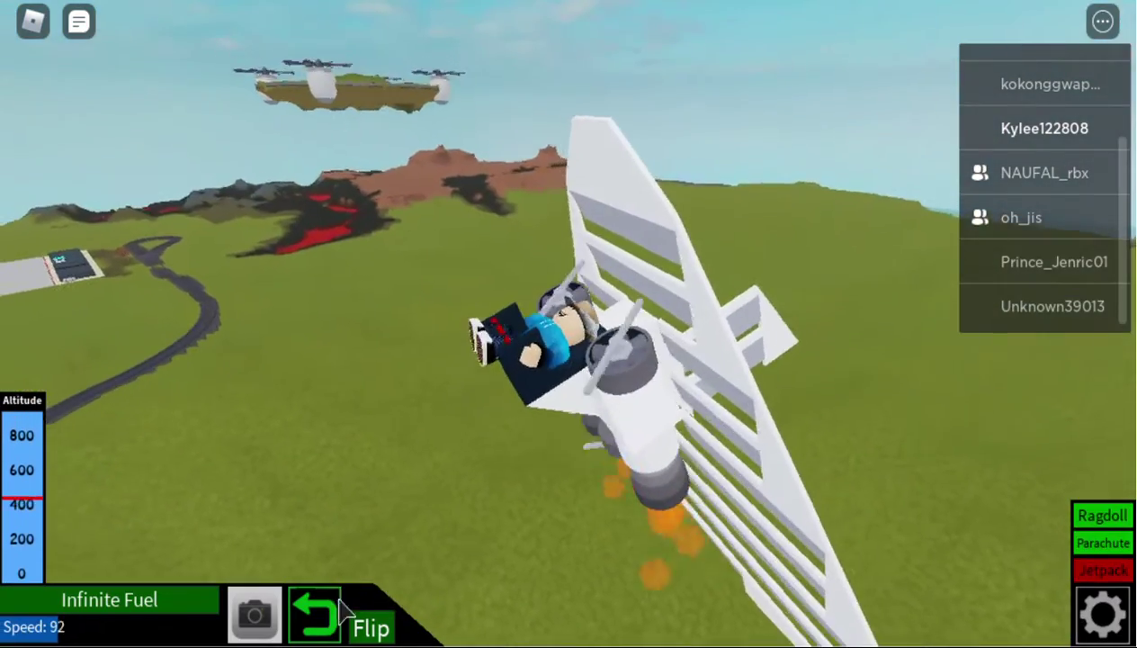
pyautogui.click(338, 612)
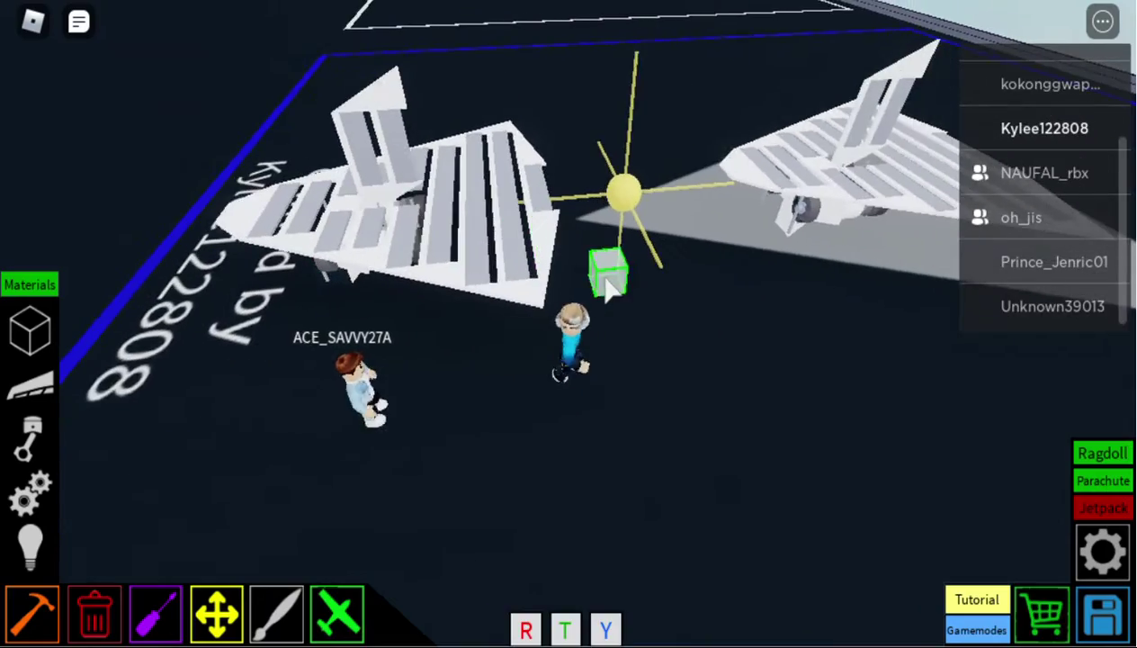
# With the Delete tool, remove a wing panel and a long wing panel from the glider.
pyautogui.press('2')
pyautogui.moveTo(538, 271); pyautogui.dragTo(507, 272)
pyautogui.click(469, 268)
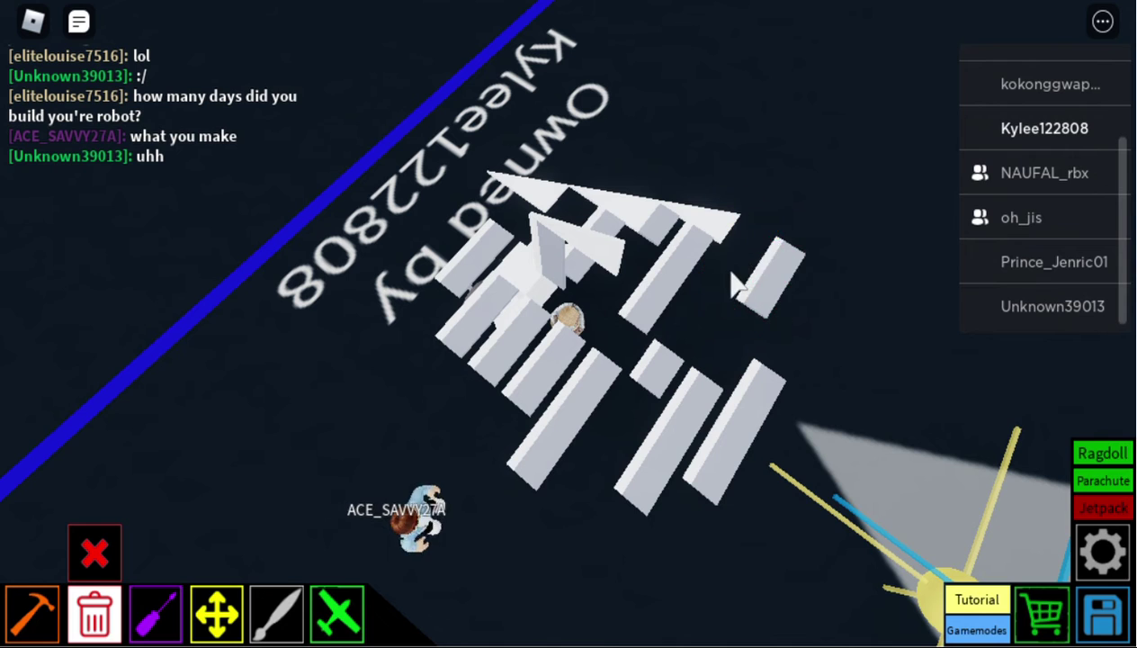
pyautogui.click(666, 441)
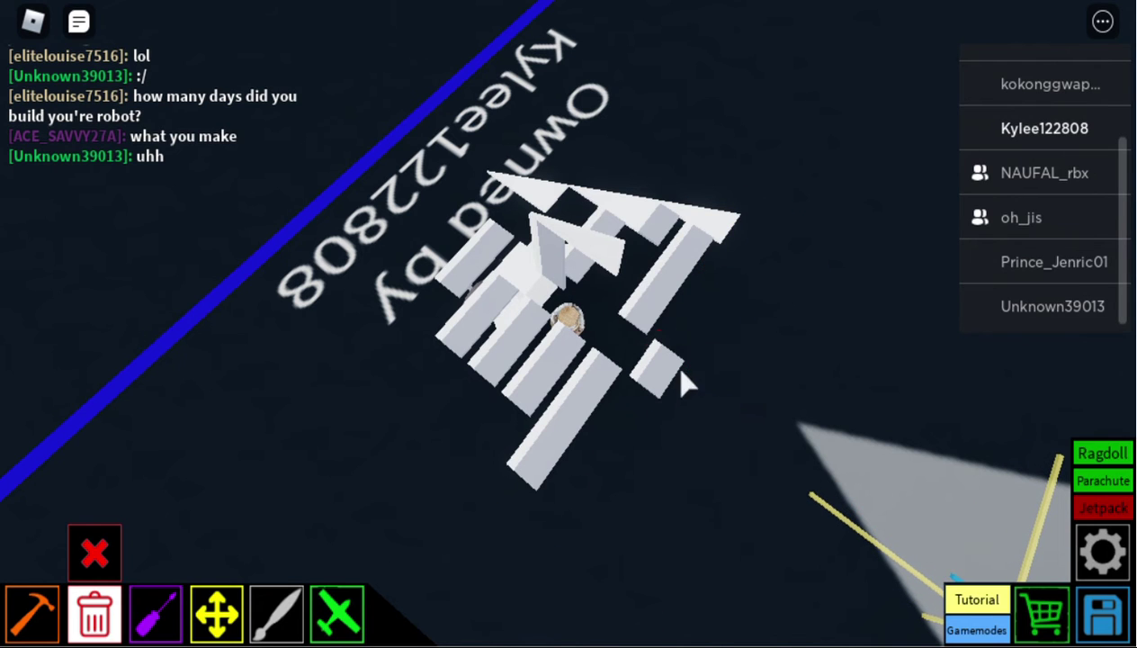